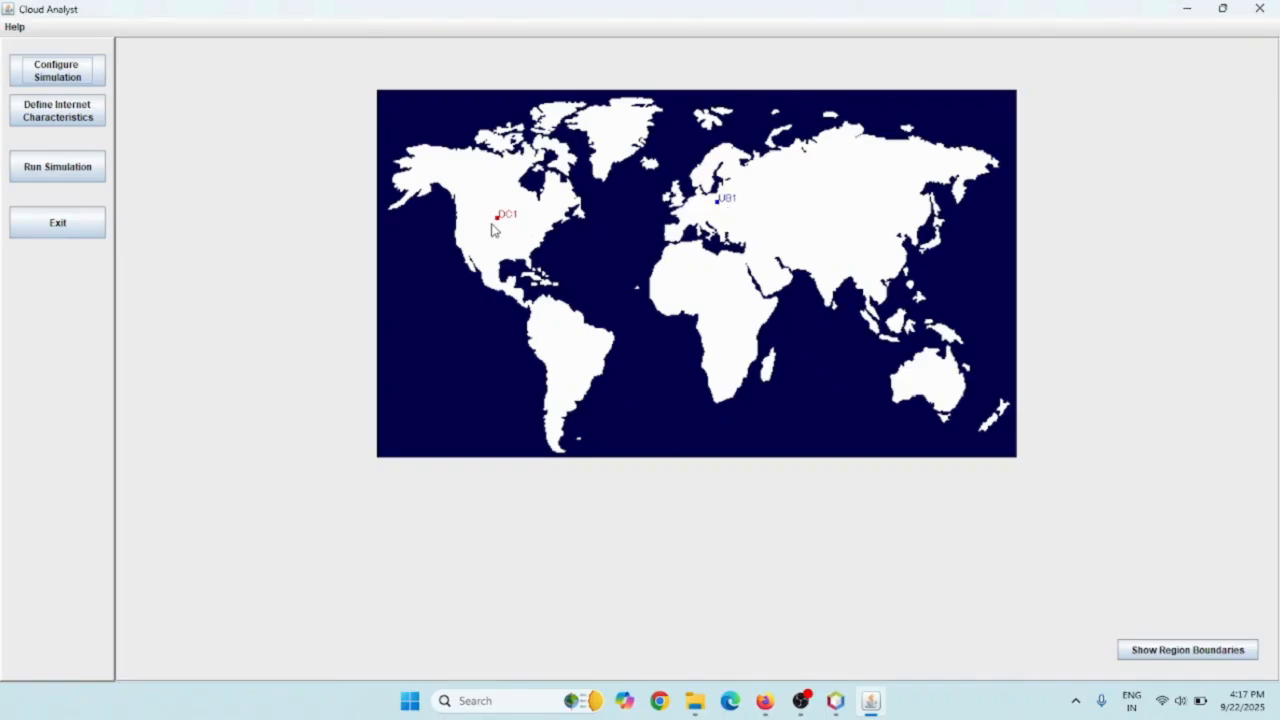
- Add a second data center to the simulation configuration and assign it to region 1
left_click(54, 82)
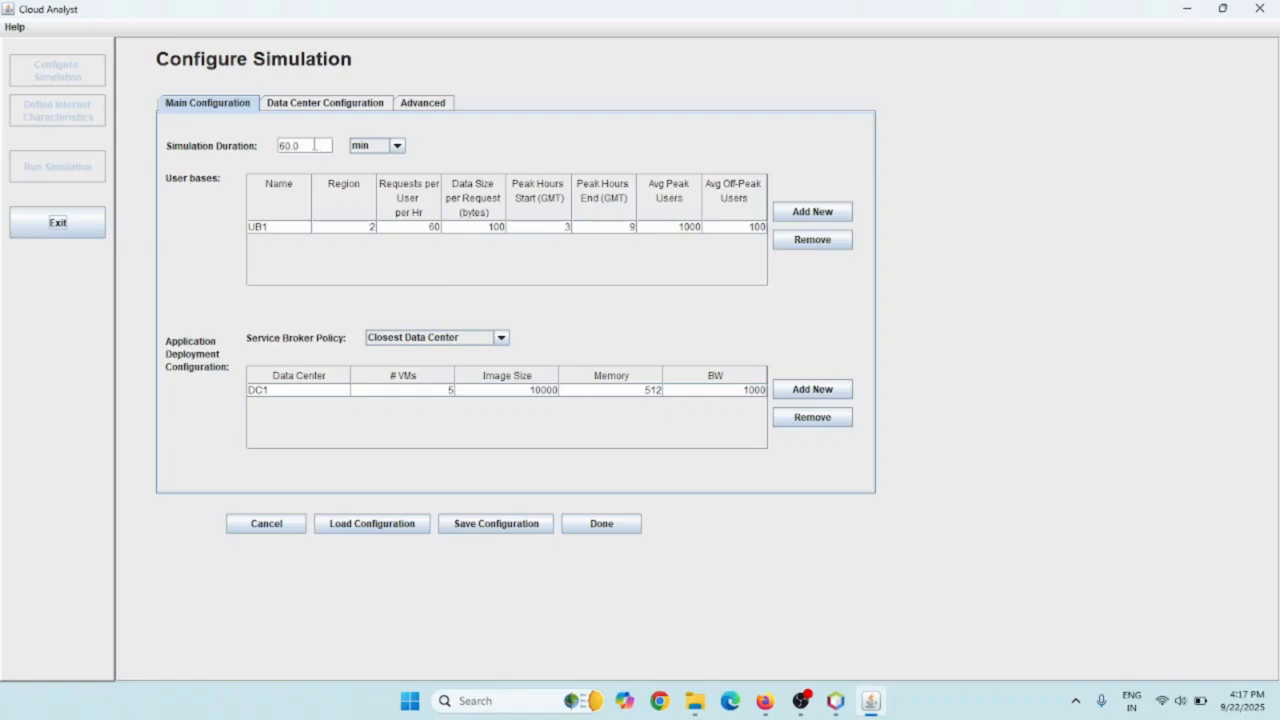
left_click(330, 104)
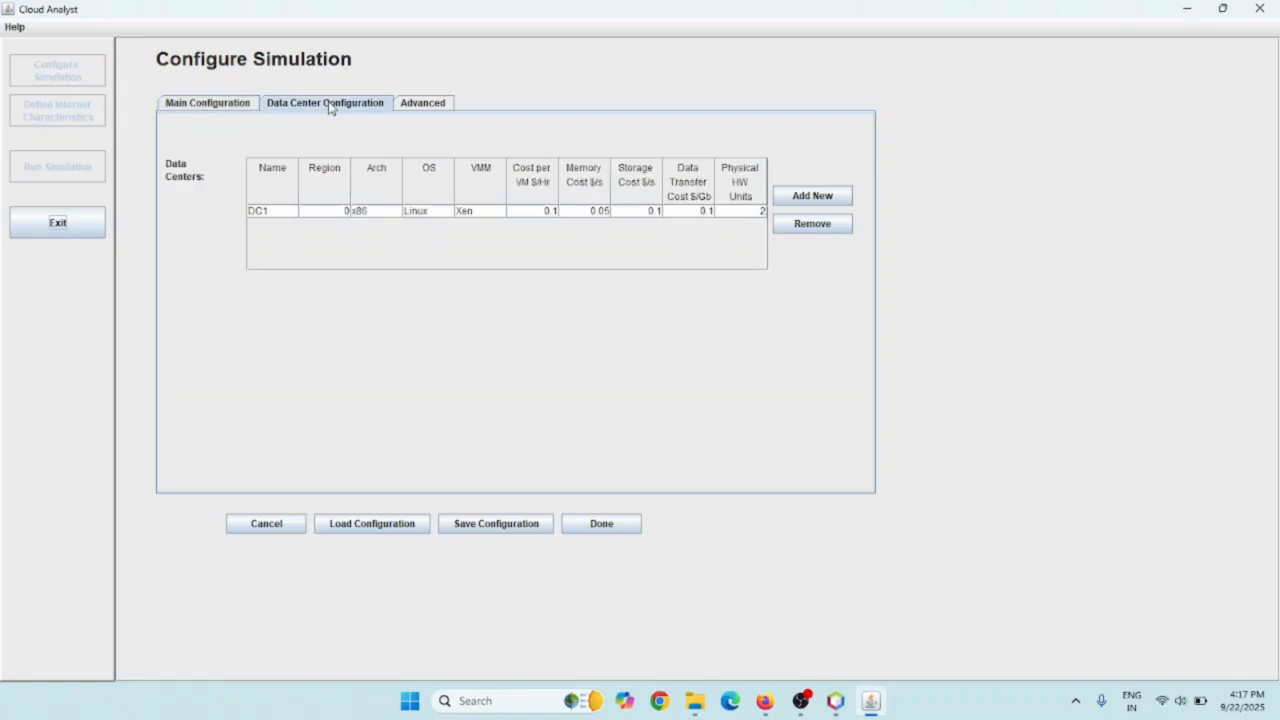
left_click(812, 196)
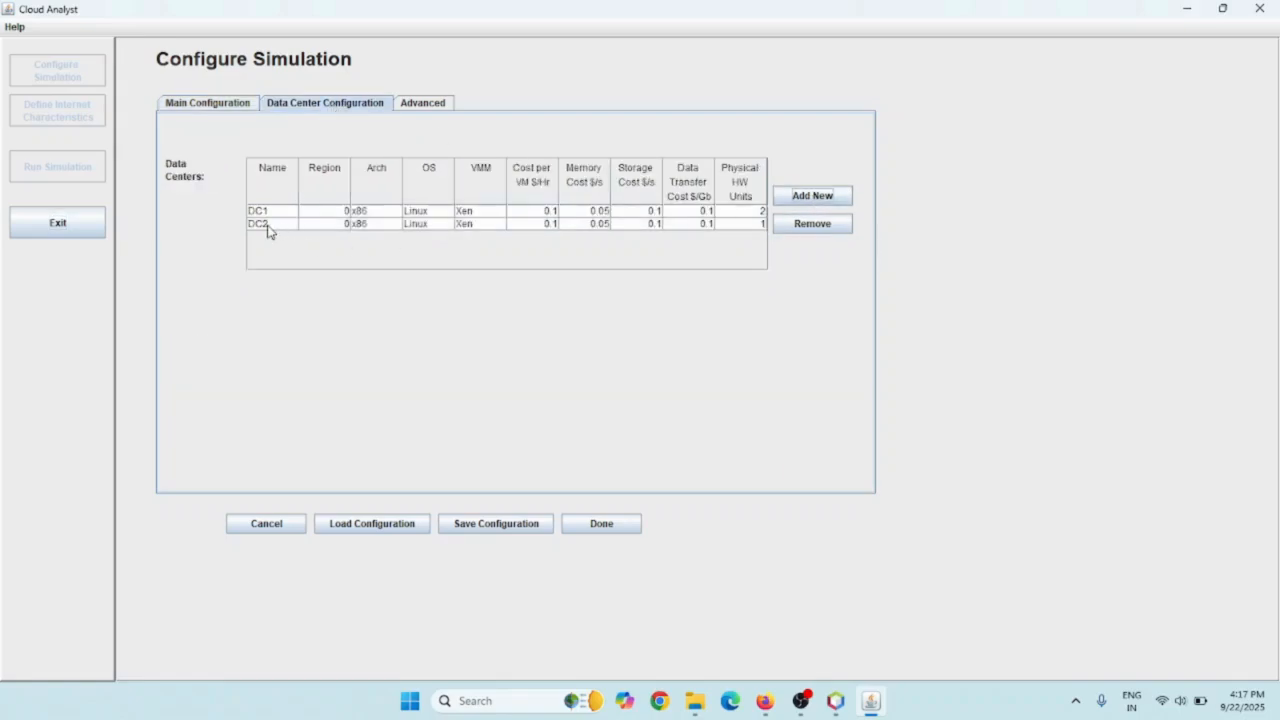
left_click(331, 224)
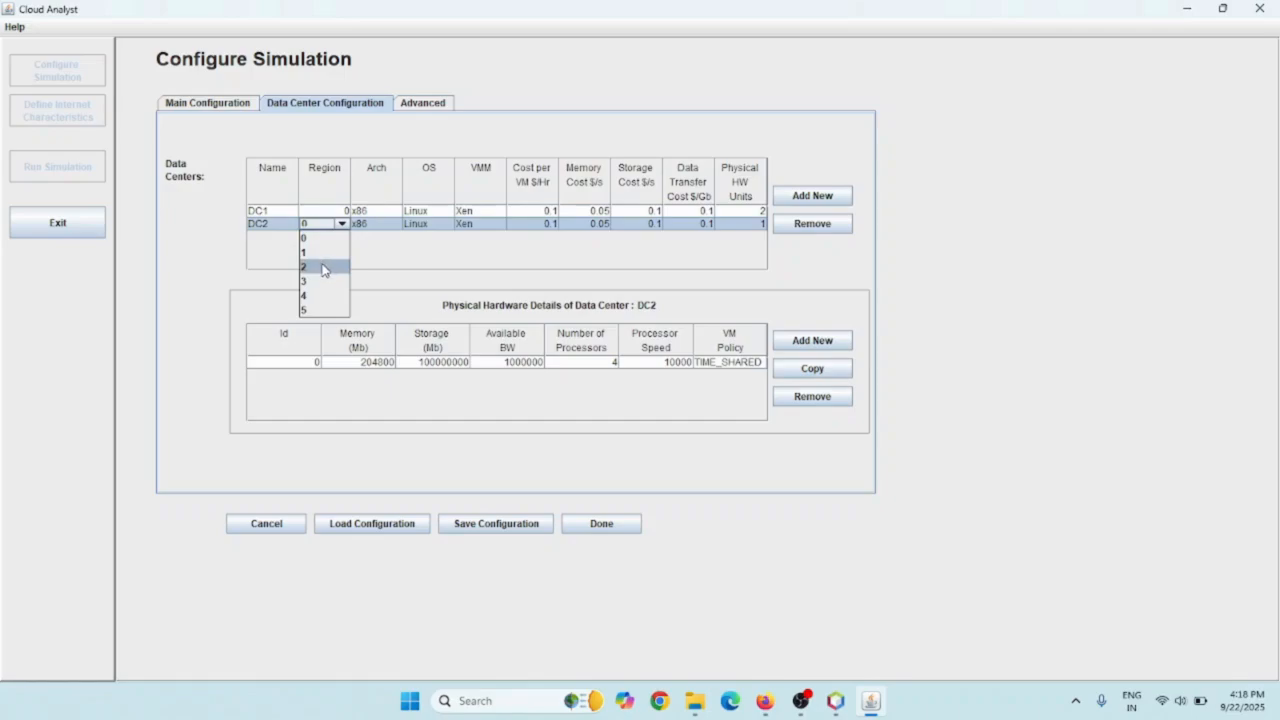
left_click(319, 258)
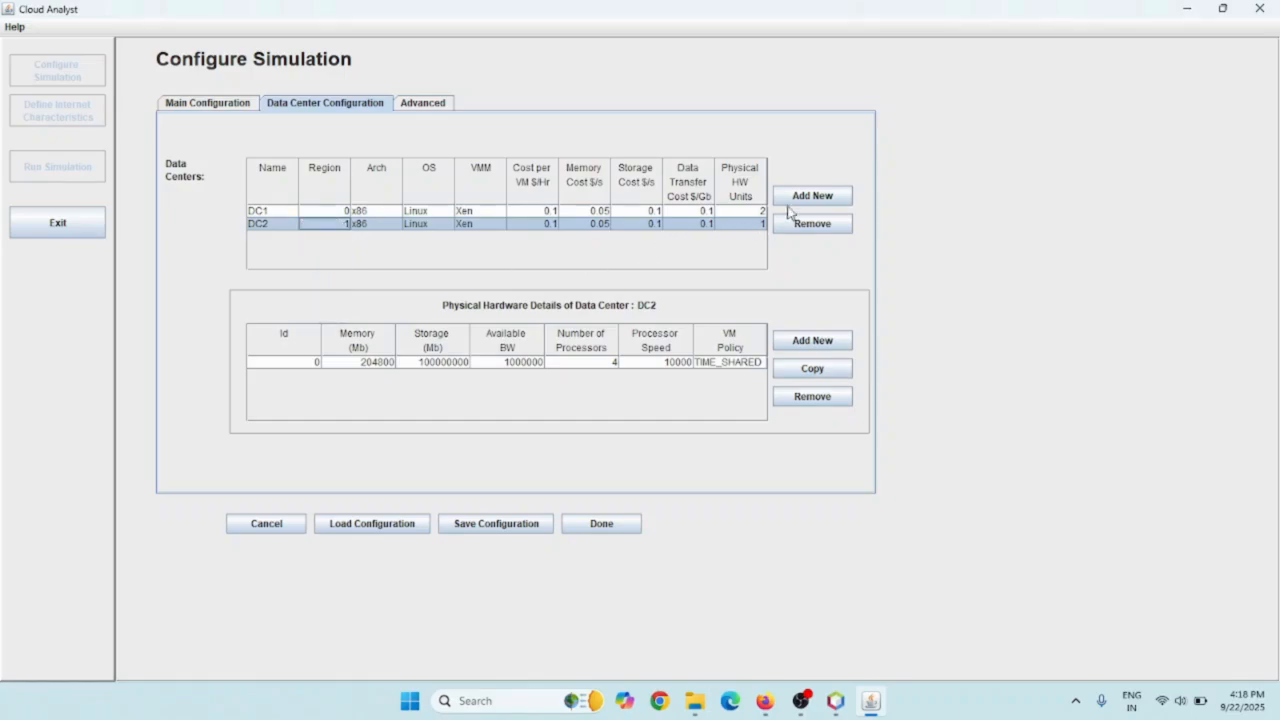
- Add two more data centers, assigning the third to region 3 and the fourth to region 2
left_click(806, 196)
left_click(331, 237)
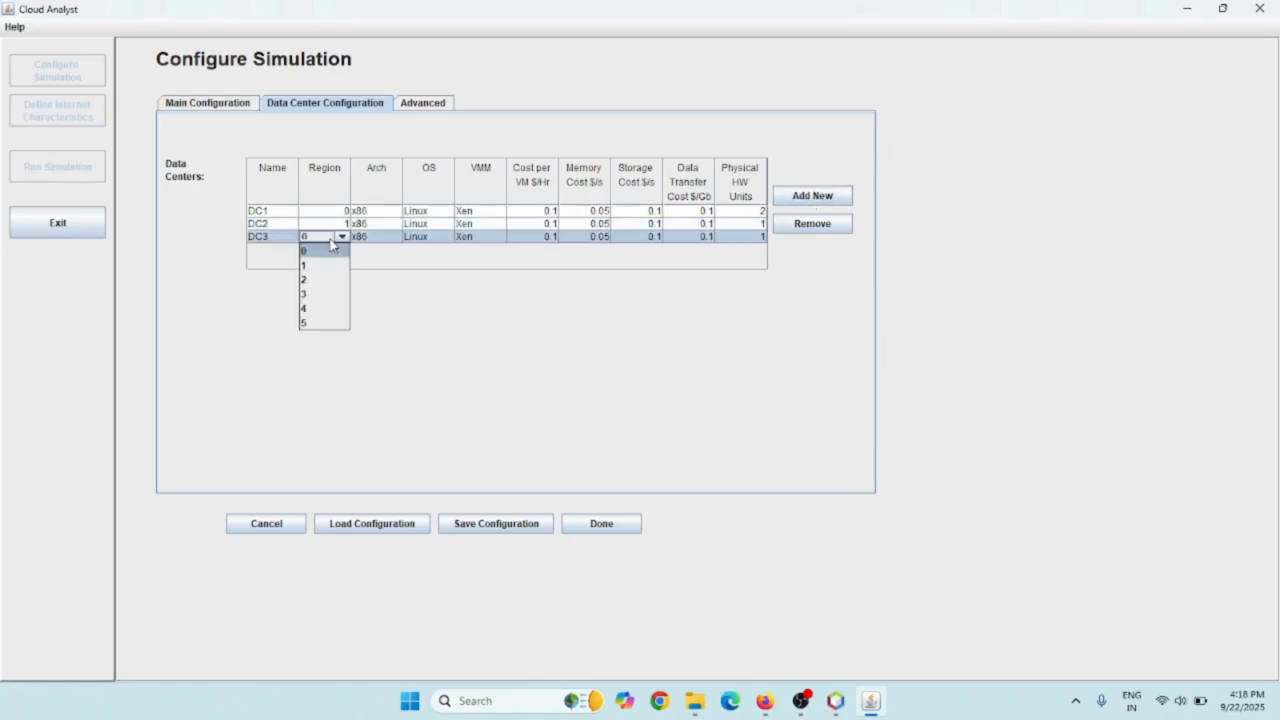
left_click(323, 294)
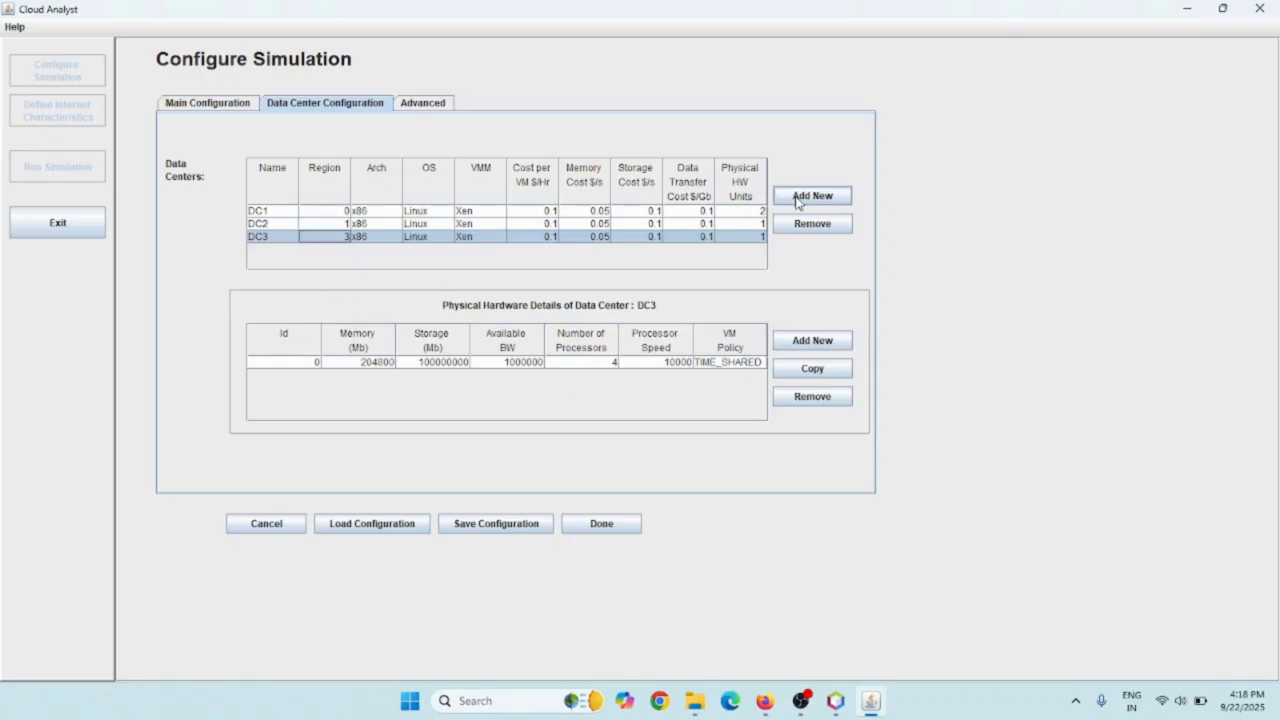
left_click(800, 199)
left_click(318, 250)
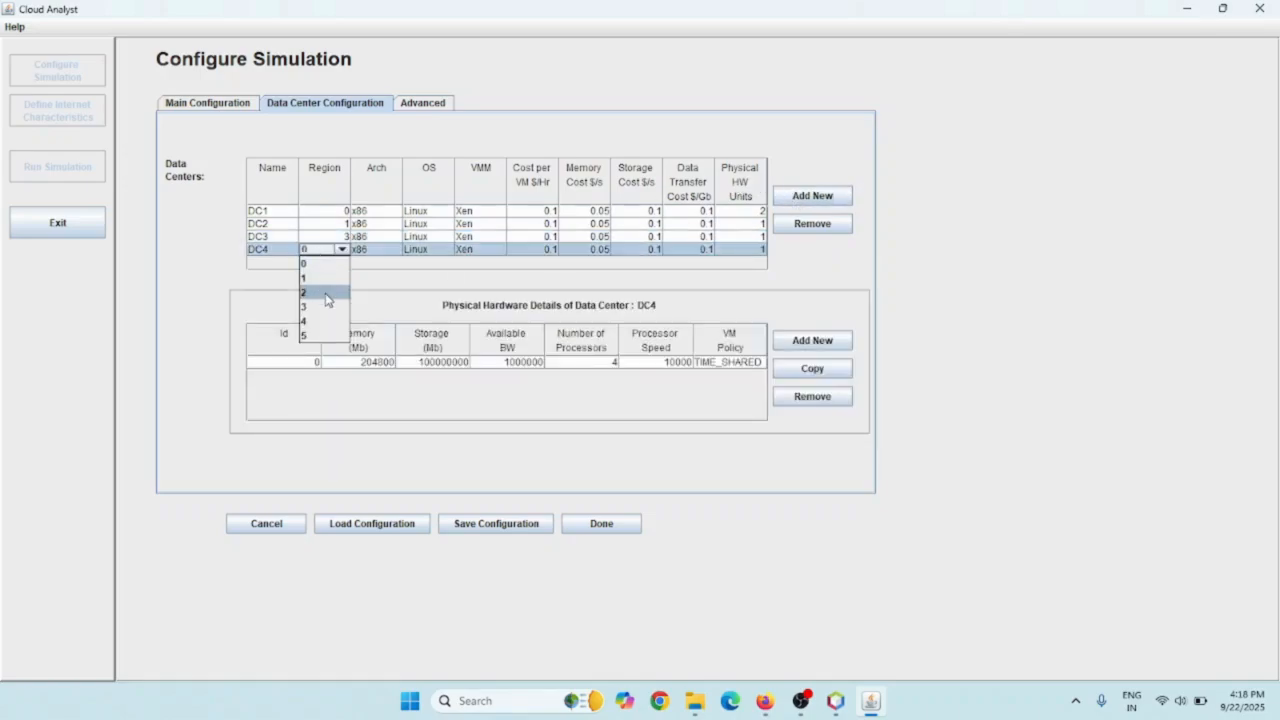
left_click(330, 294)
left_click(748, 212)
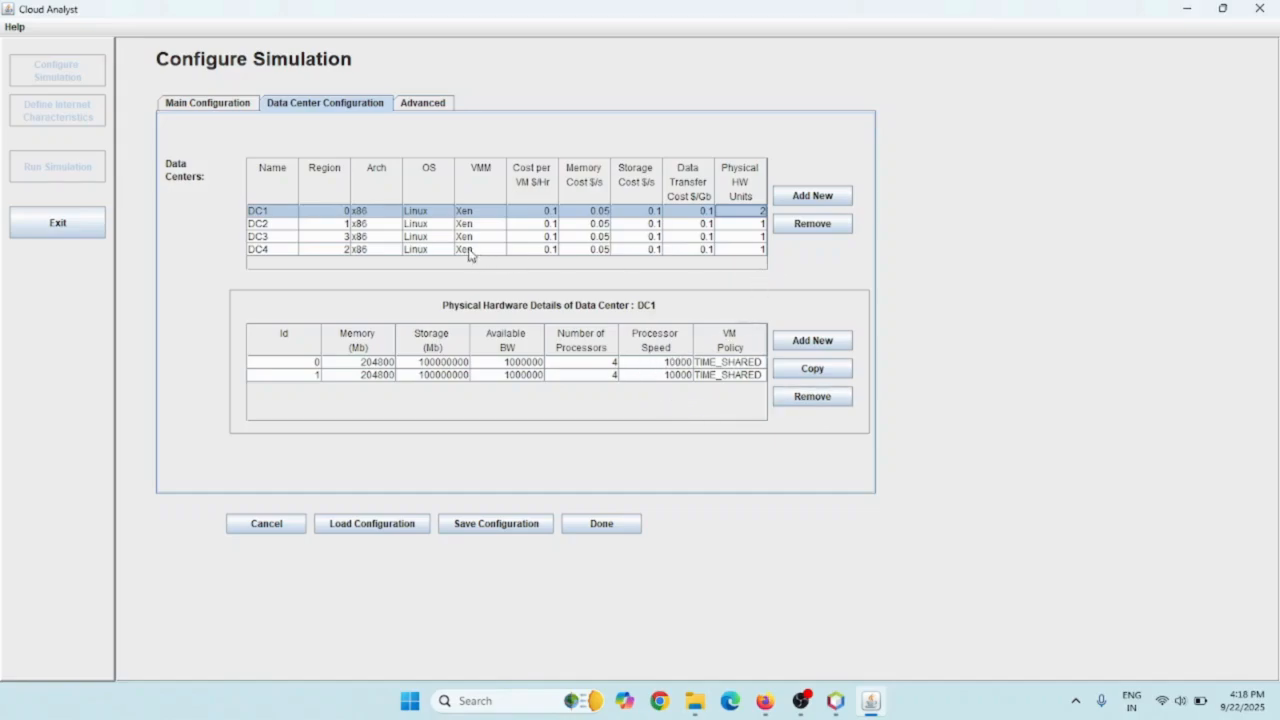
- Add application deployment entries for data centers DC2, DC3 and DC4 in the main configuration
left_click(218, 110)
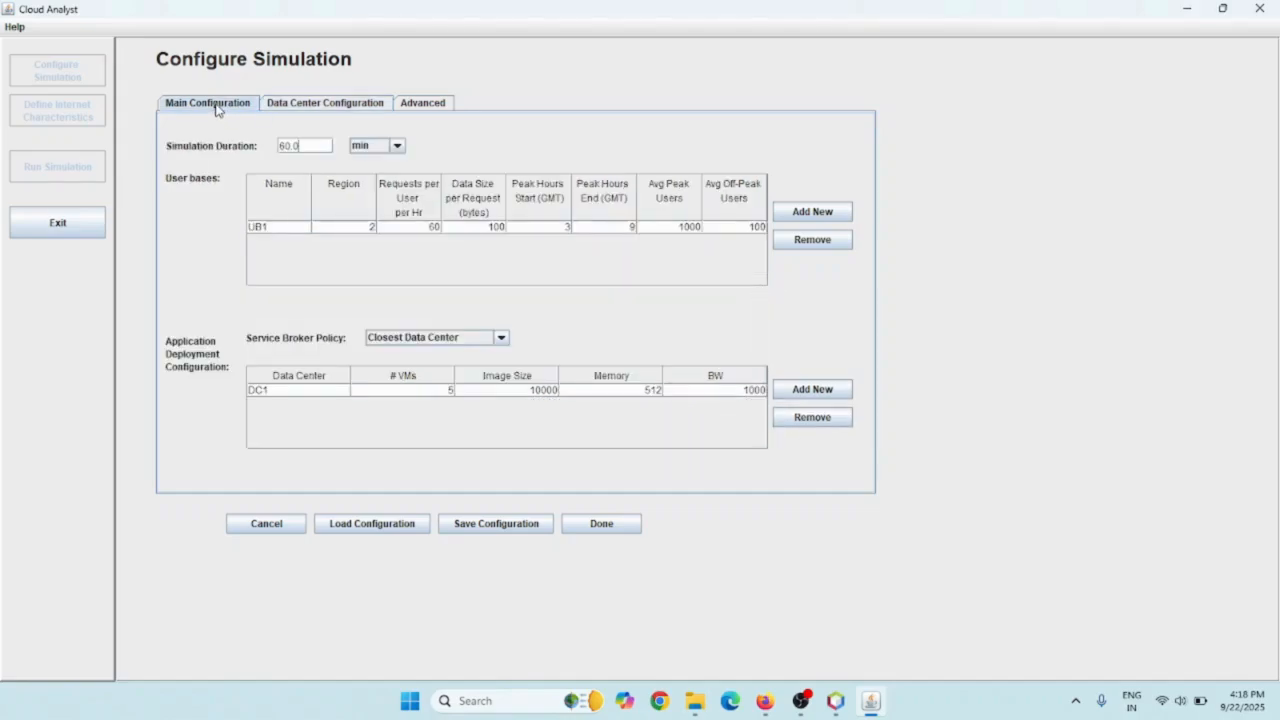
left_click(799, 392)
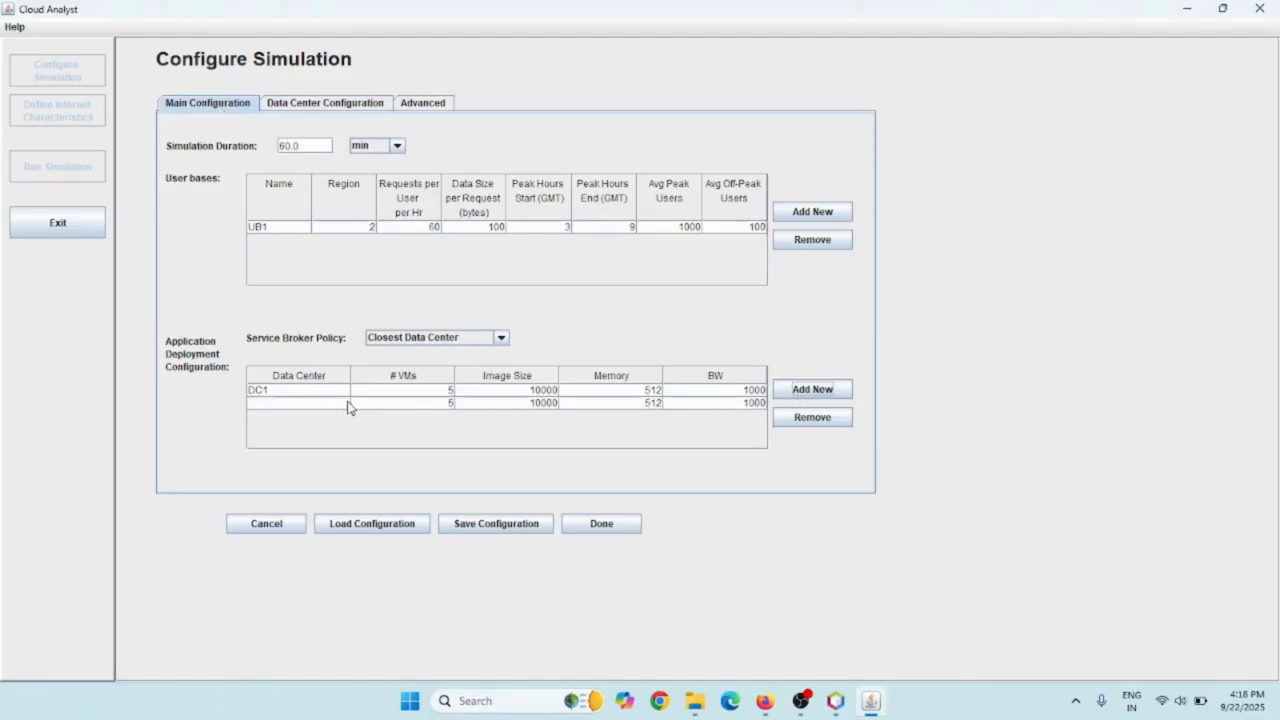
left_click(305, 405)
left_click(297, 431)
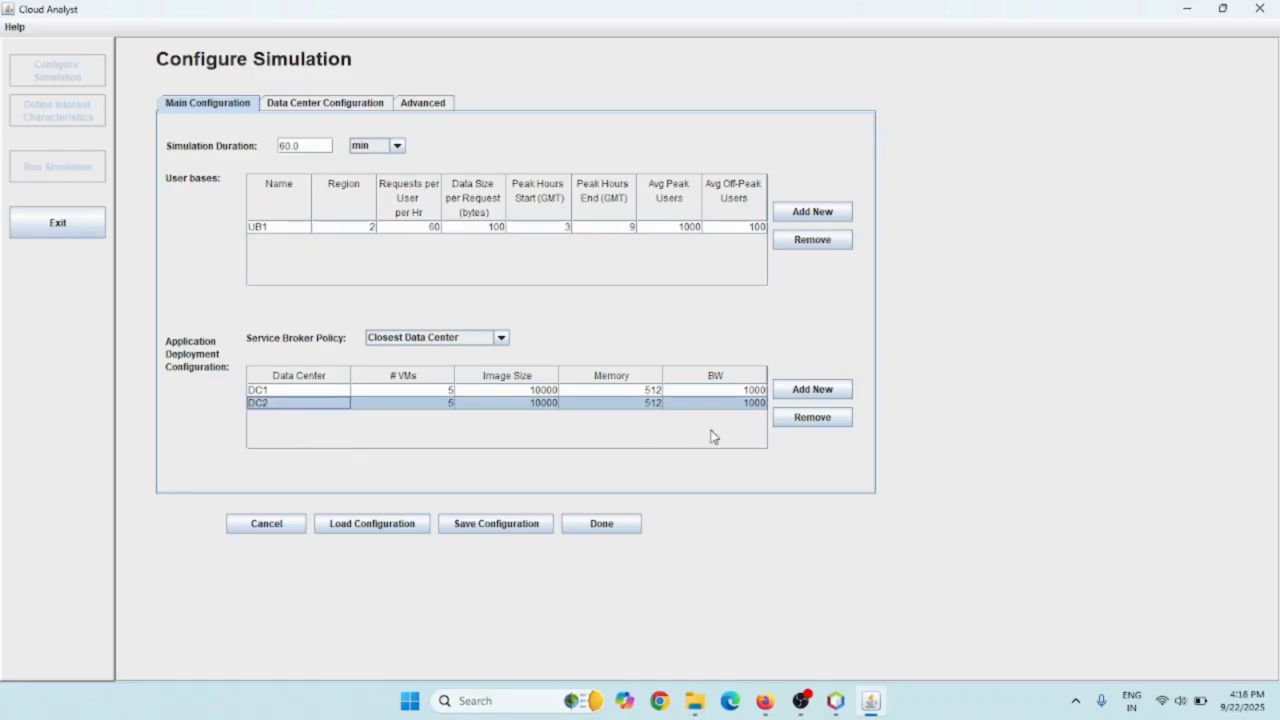
left_click(790, 391)
left_click(300, 416)
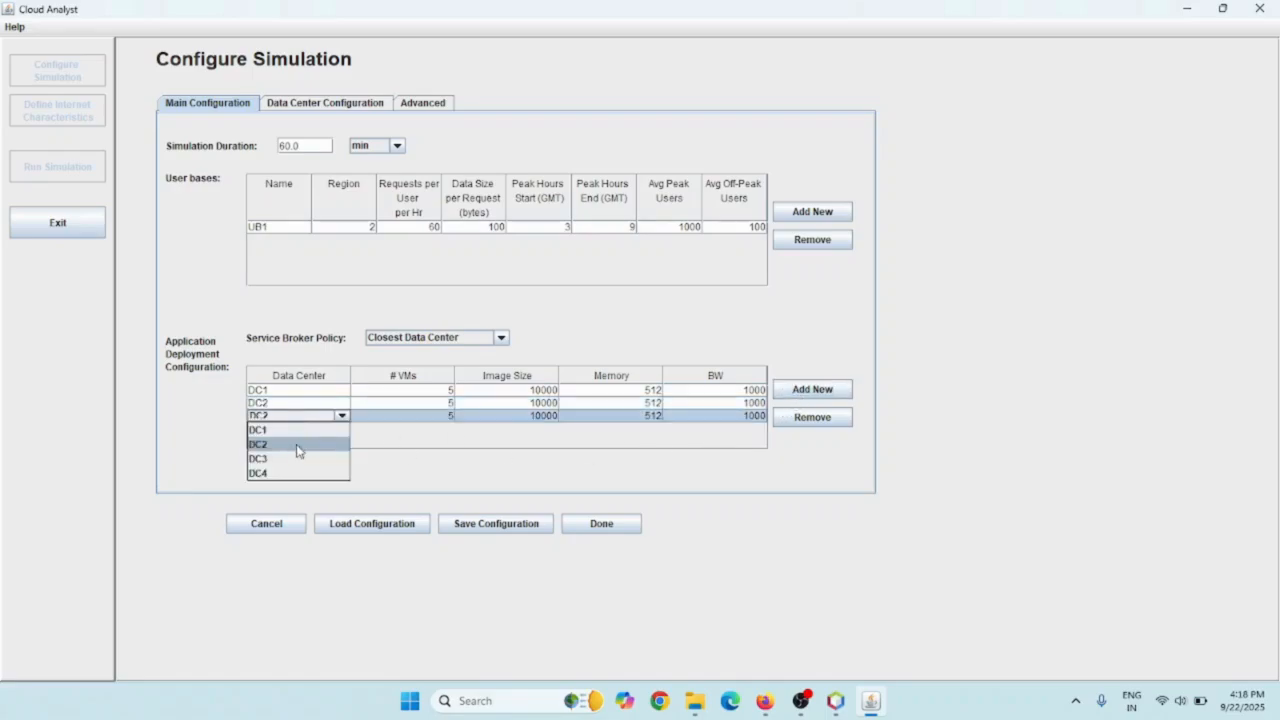
left_click(295, 457)
left_click(790, 393)
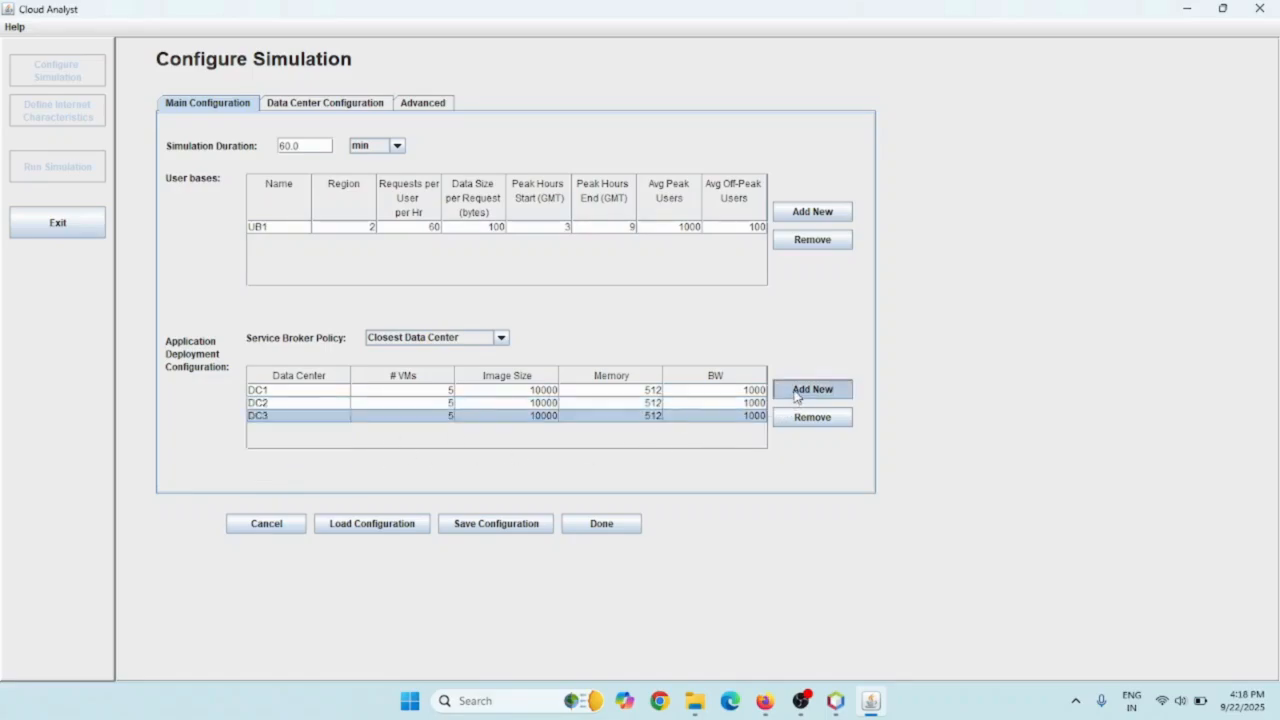
left_click(303, 429)
left_click(295, 486)
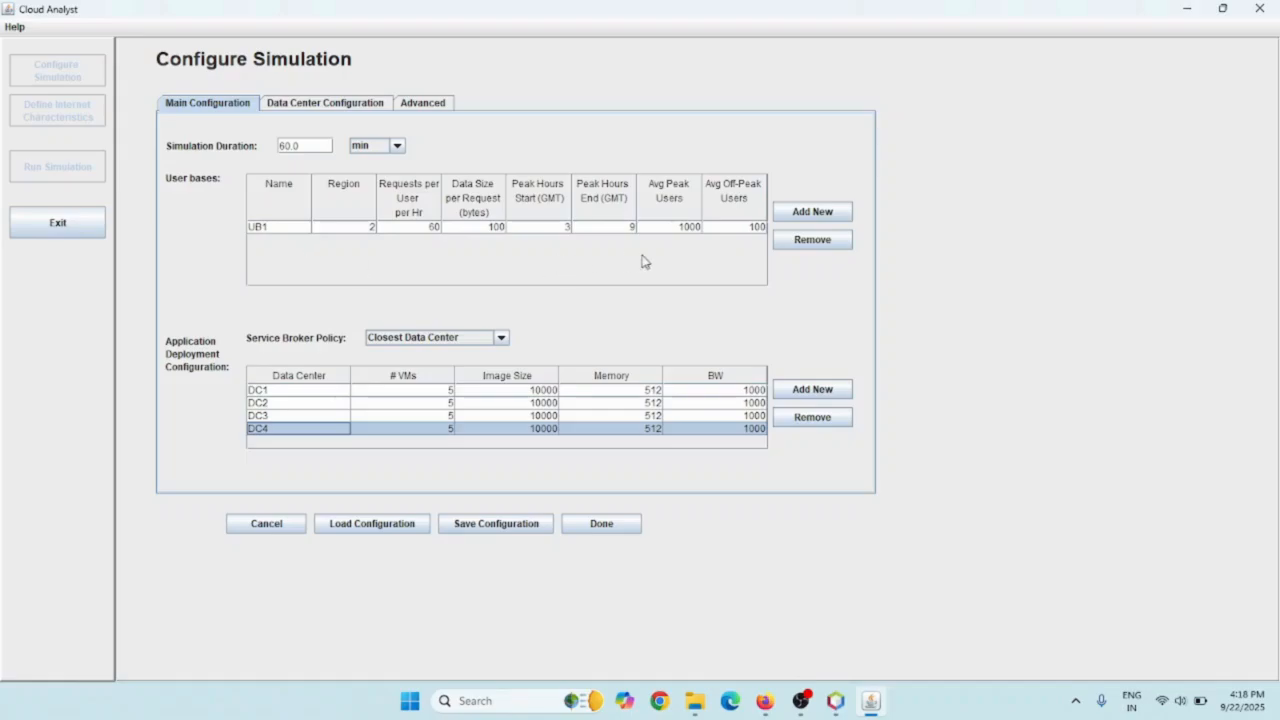
- Add a second user base and assign it to region 0
left_click(801, 216)
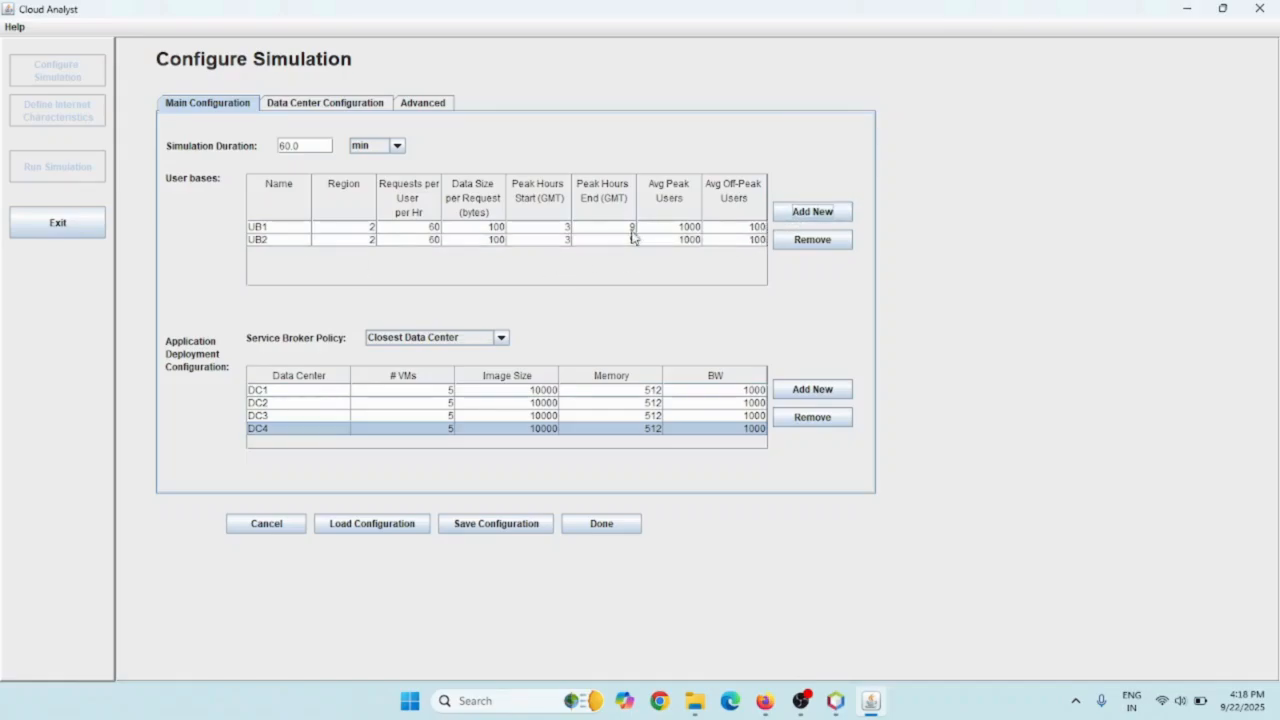
left_click(340, 245)
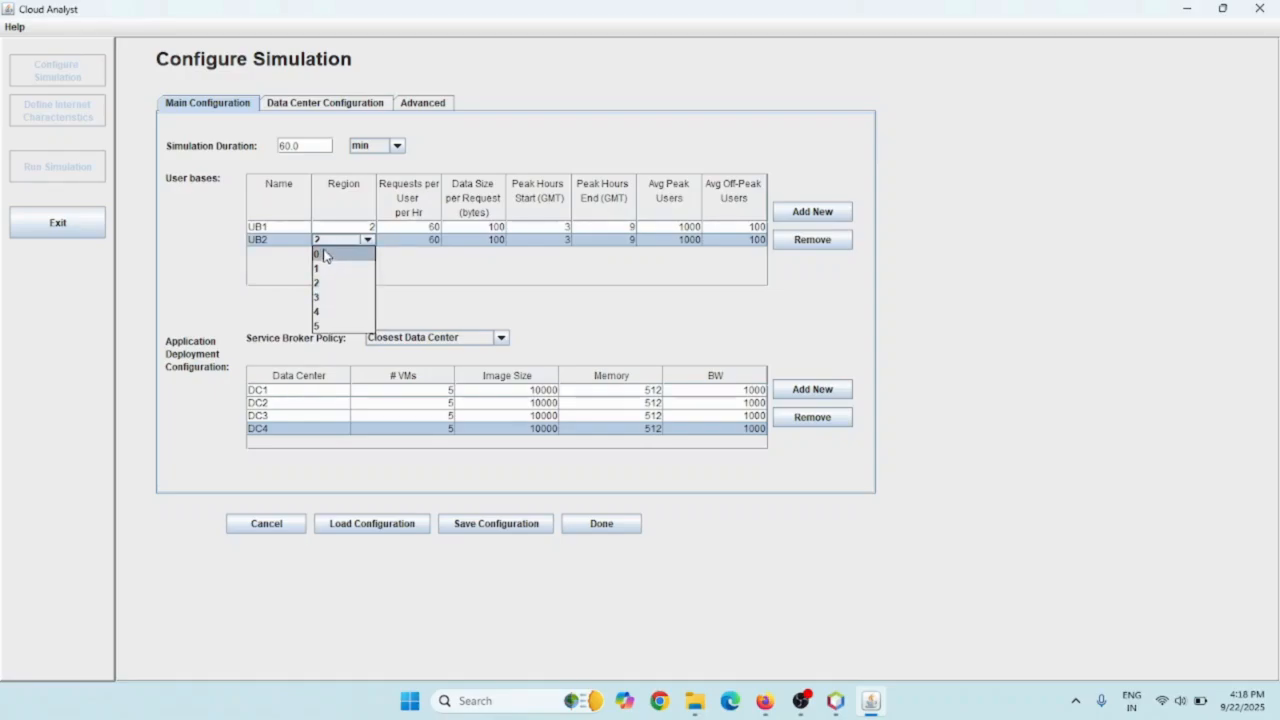
left_click(323, 256)
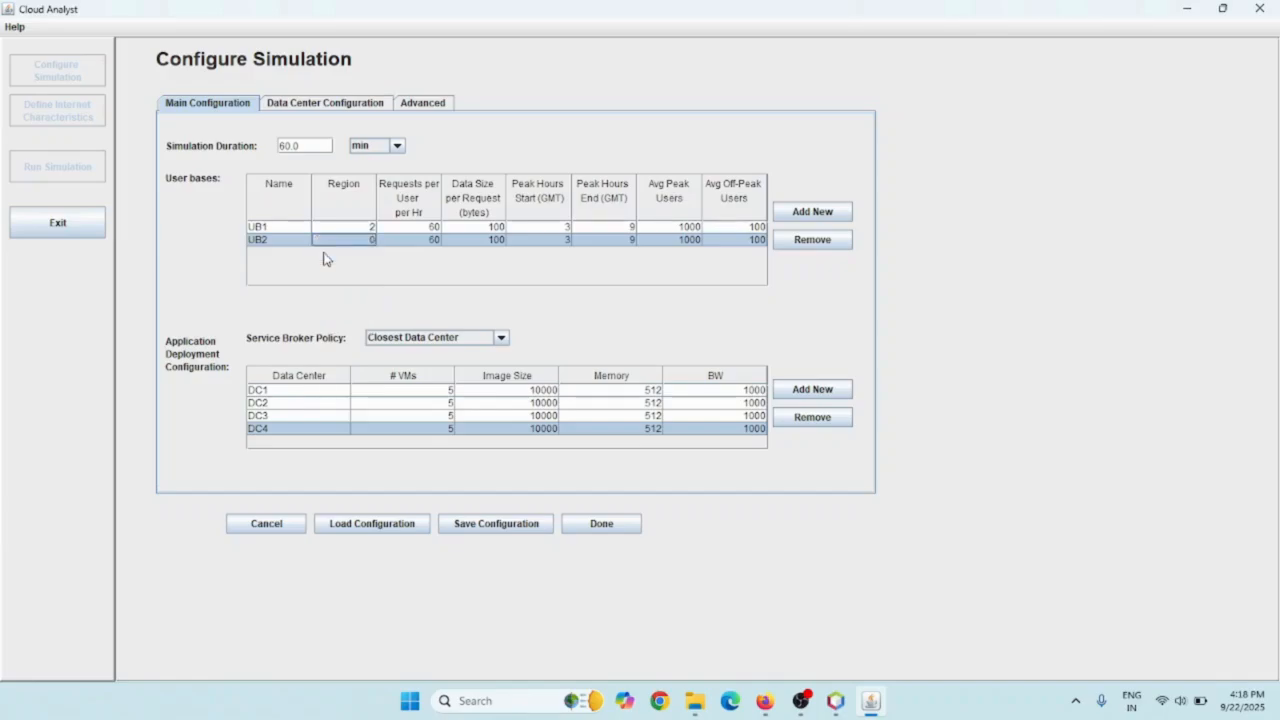
- Add three more user bases, setting the fourth to region 0 and the fifth to region 2
left_click(806, 217)
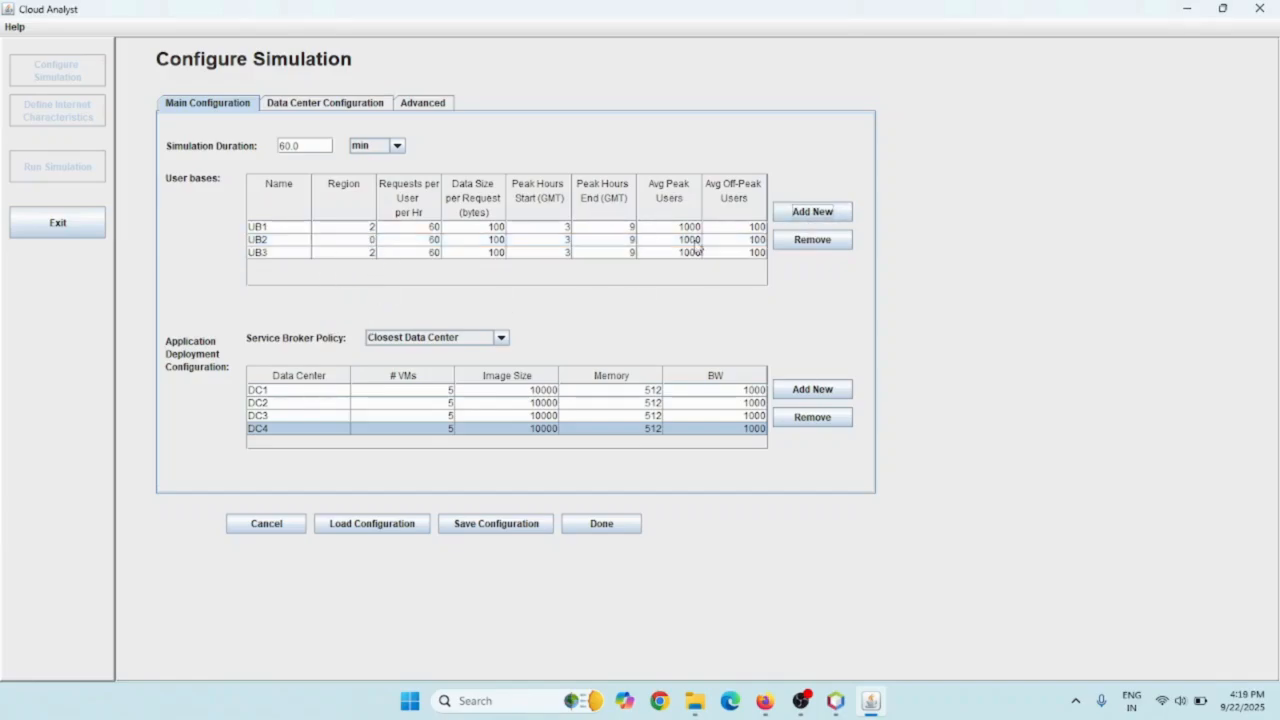
left_click(814, 216)
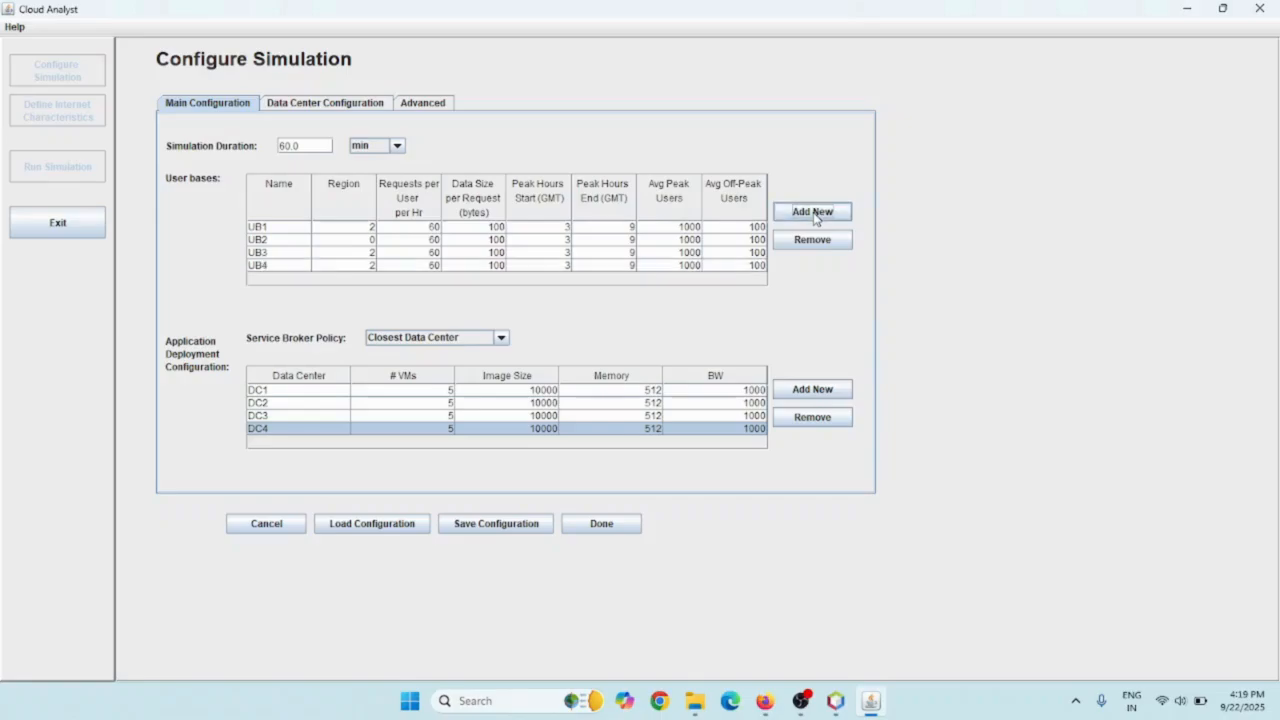
left_click(344, 266)
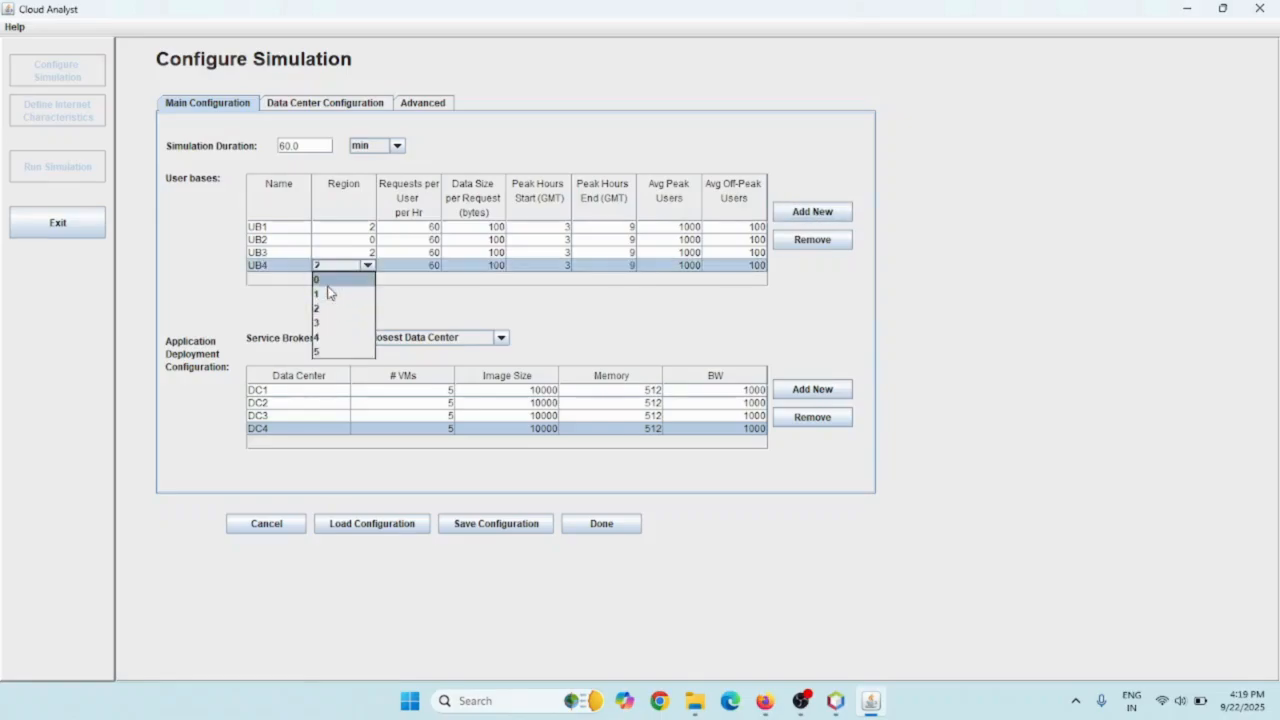
left_click(331, 281)
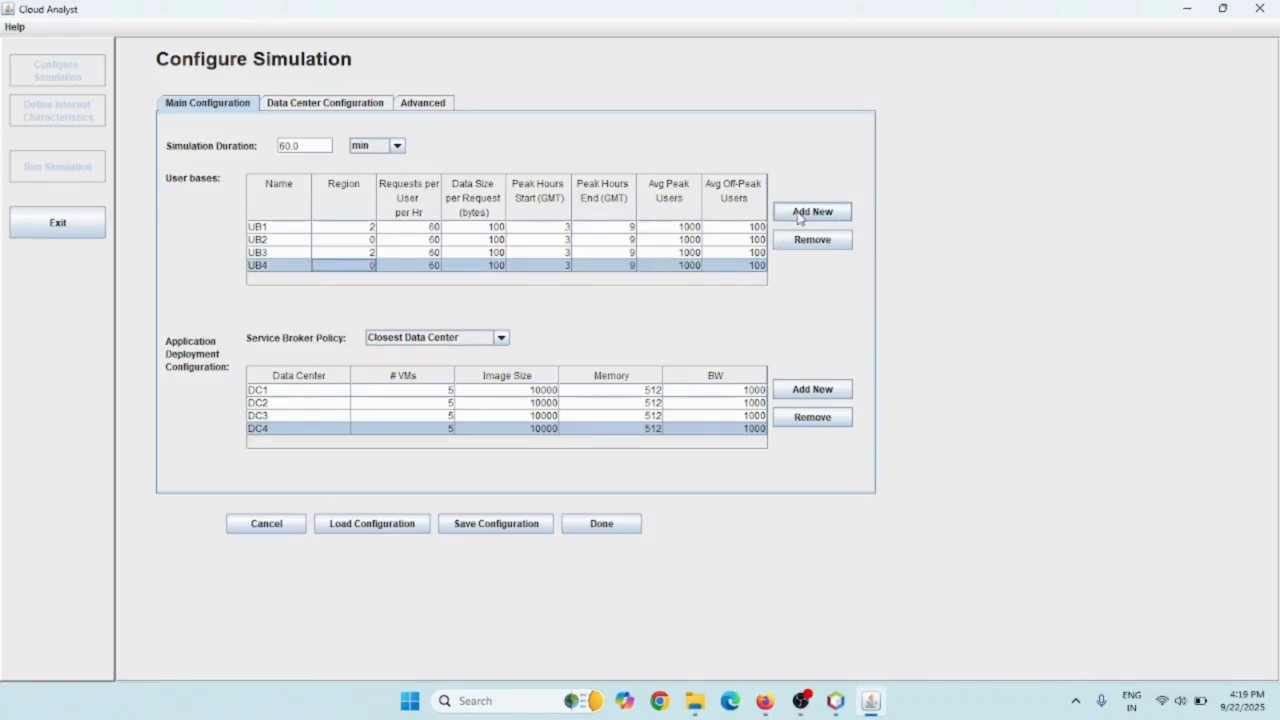
left_click(800, 212)
left_click(355, 281)
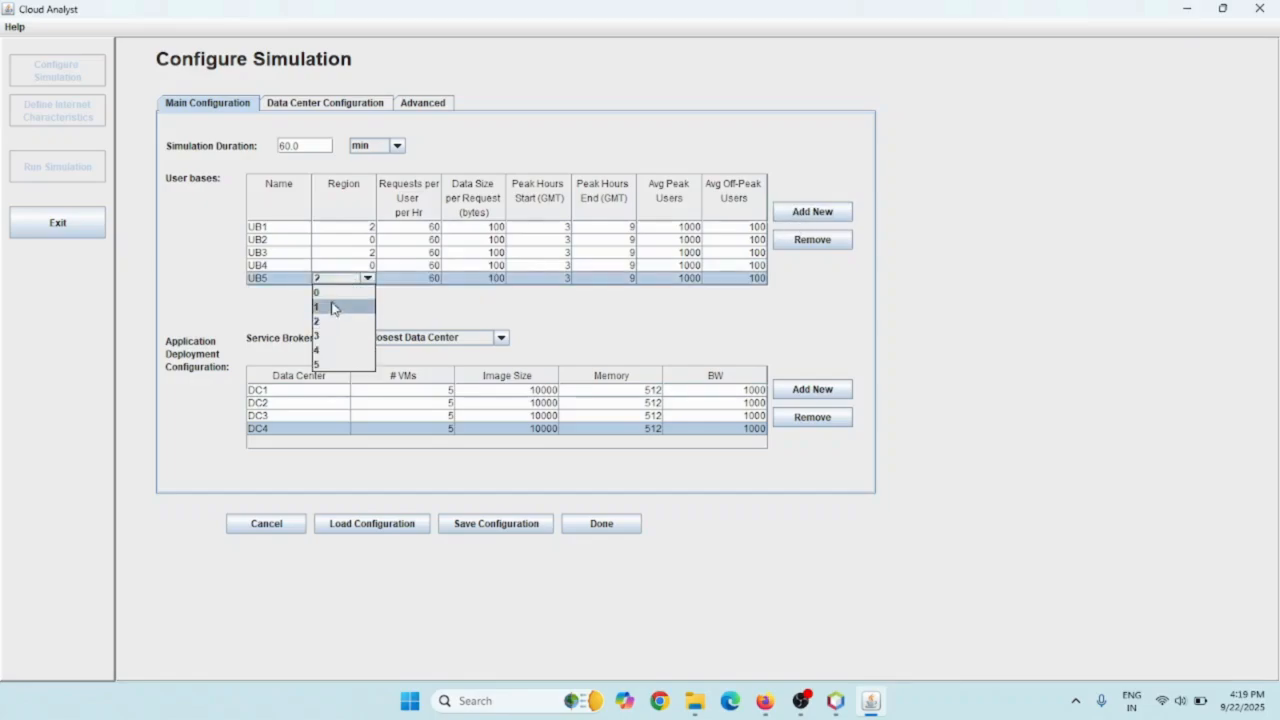
left_click(331, 321)
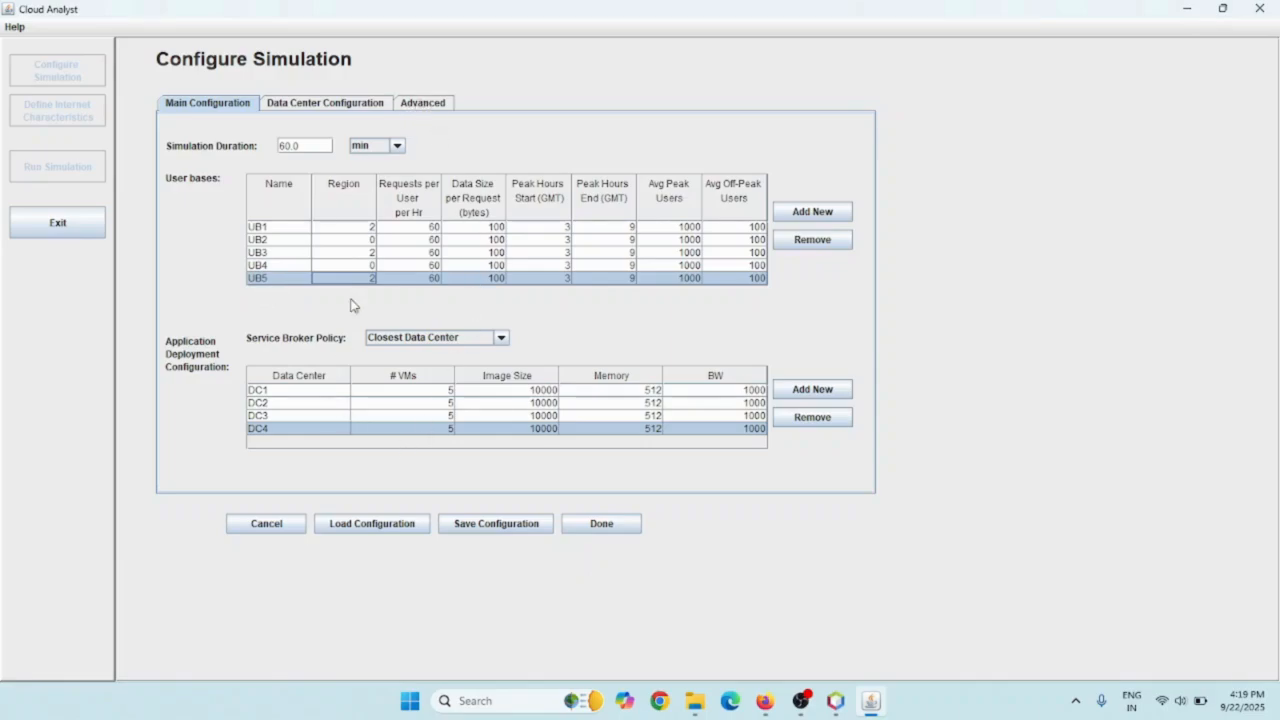
- Set the load balancing policy across VMs to Equally Spread Current Execution Load and apply the simulation configuration
left_click(431, 104)
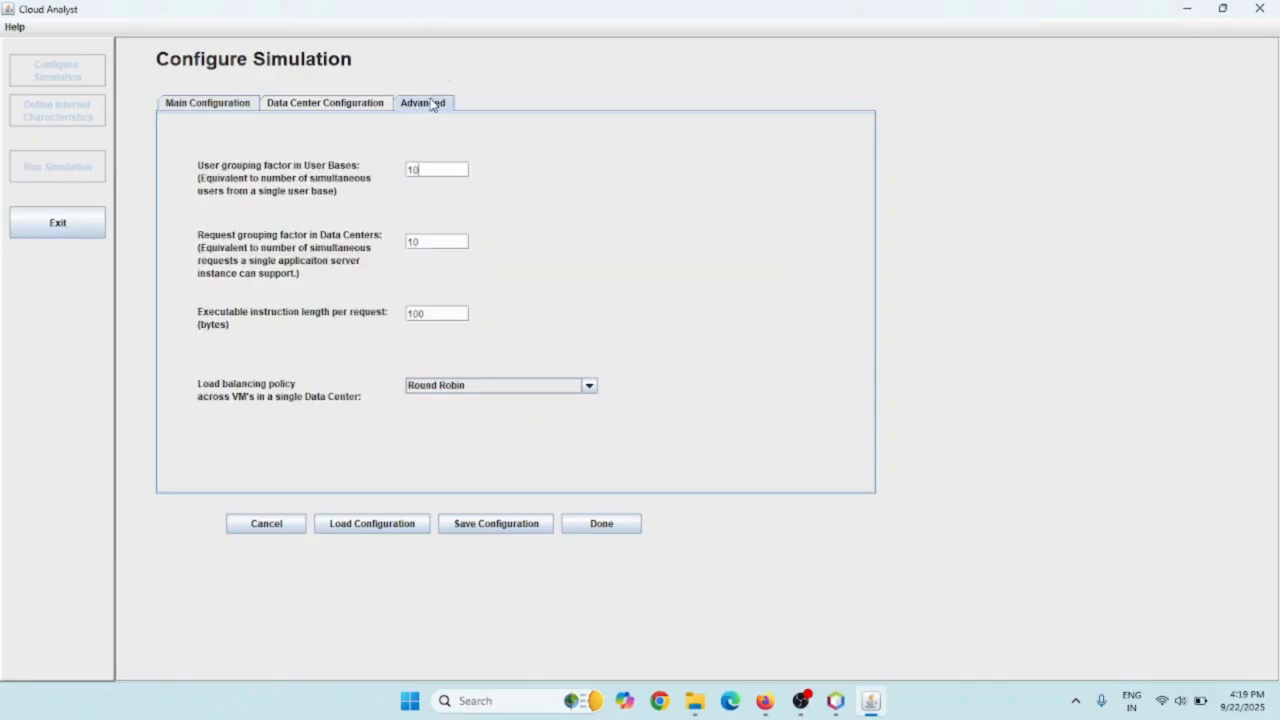
left_click(469, 389)
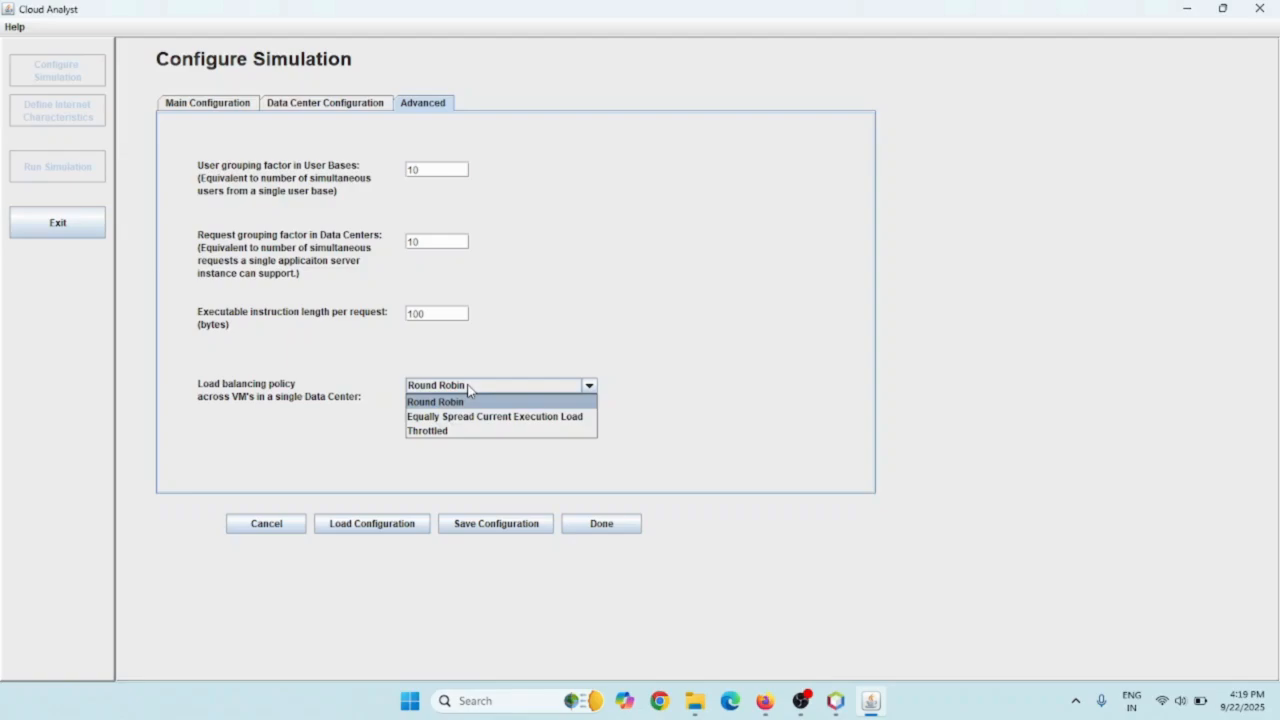
left_click(477, 417)
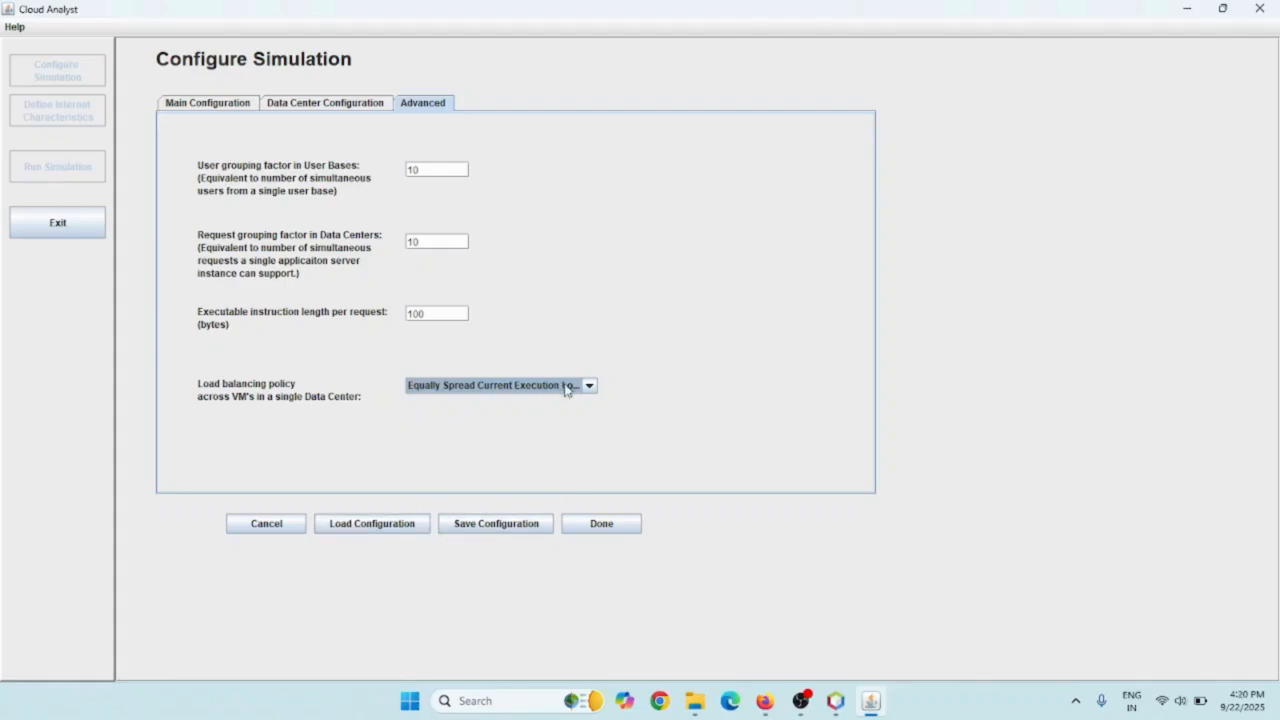
left_click(601, 525)
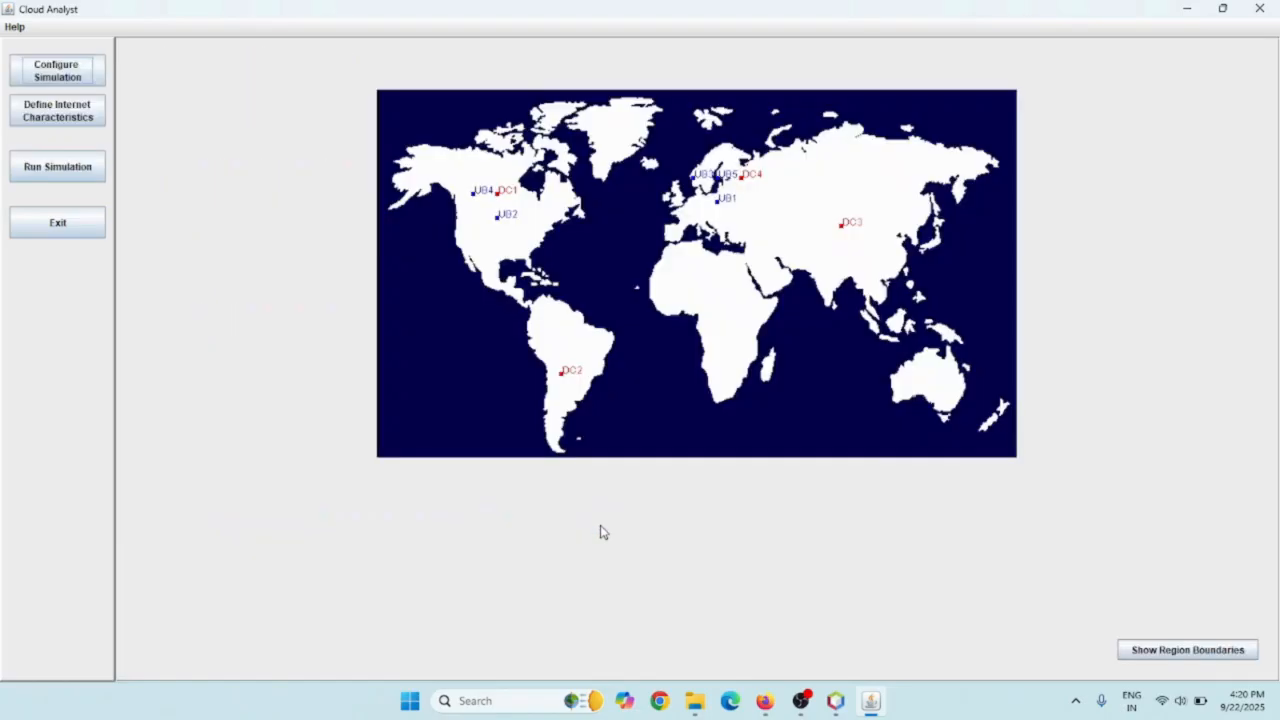
- Check the Internet delay and bandwidth matrices without changing them, and run the simulation
left_click(53, 121)
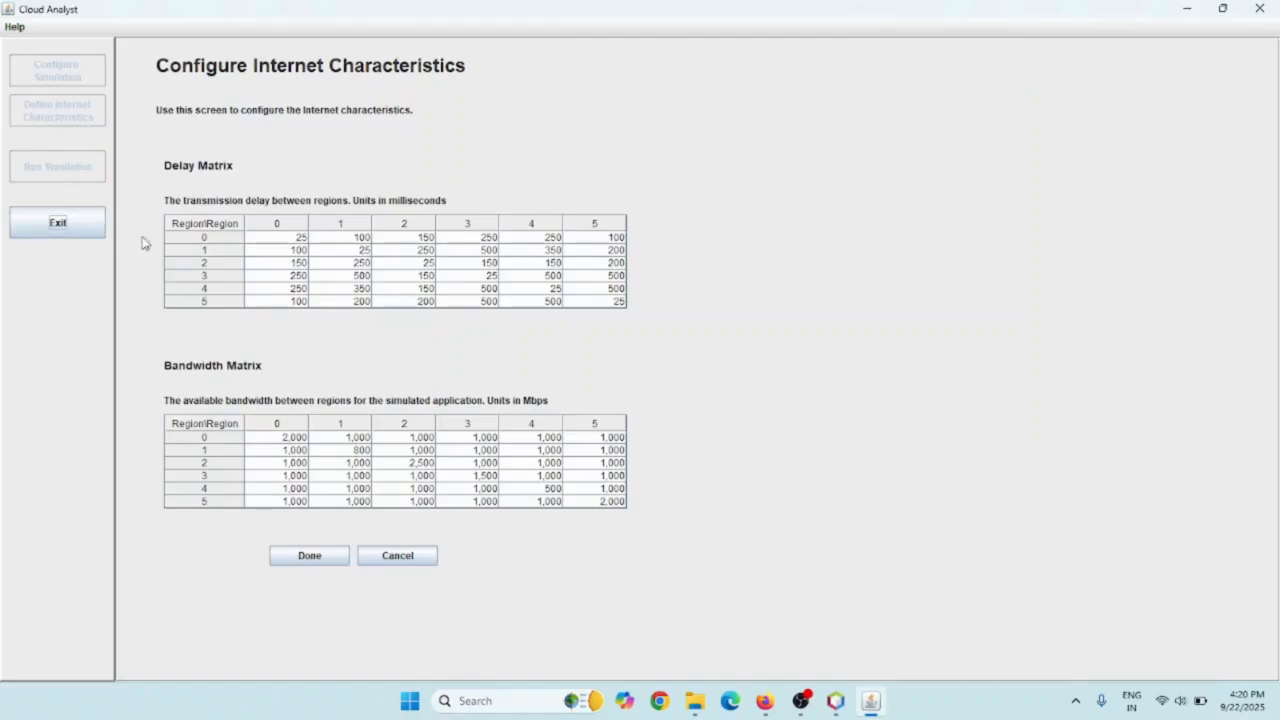
left_click(397, 560)
left_click(84, 168)
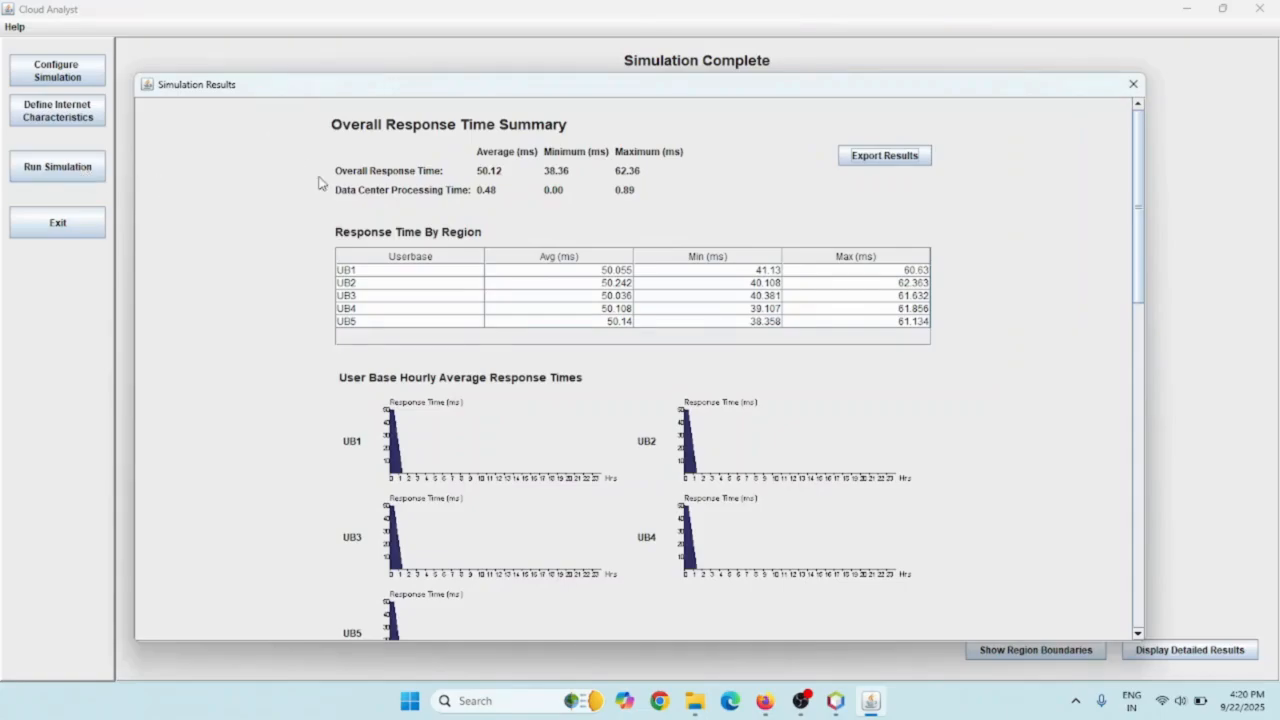
- Review the response times, data center loading and cost breakdown in the simulation results
scroll(517, 262, "down", 1)
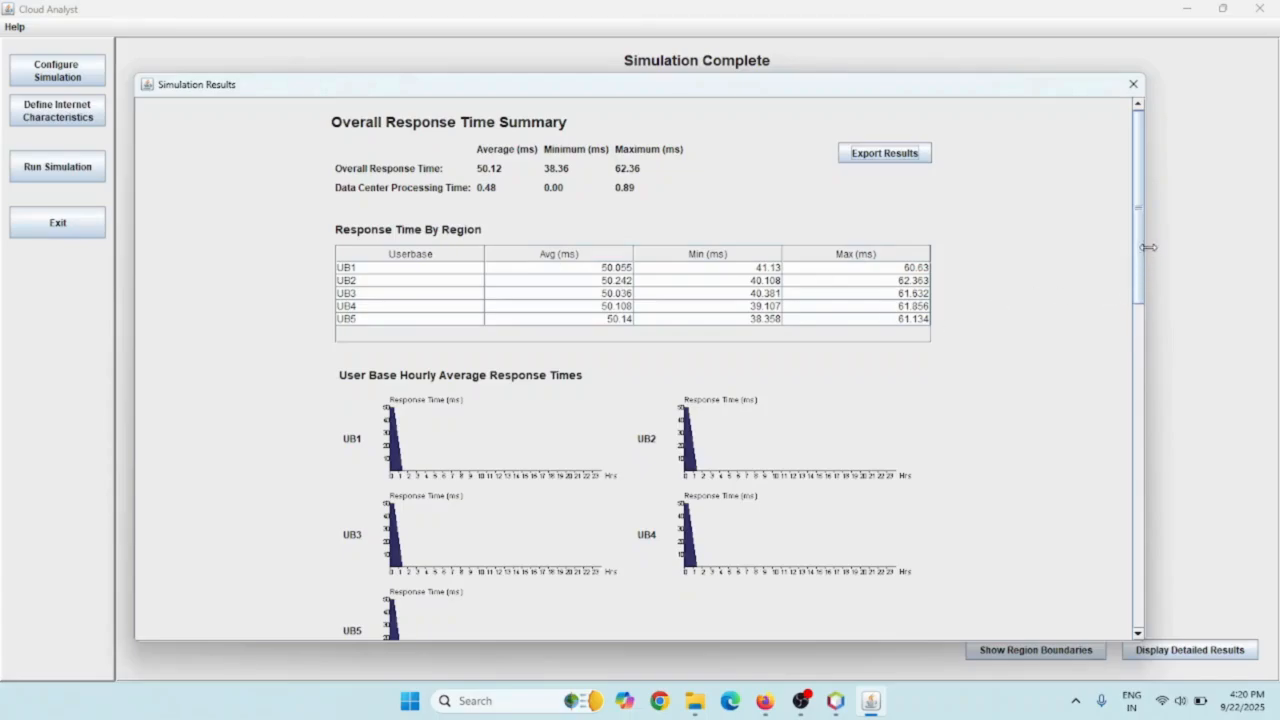
left_click_drag(1141, 246, 1146, 562)
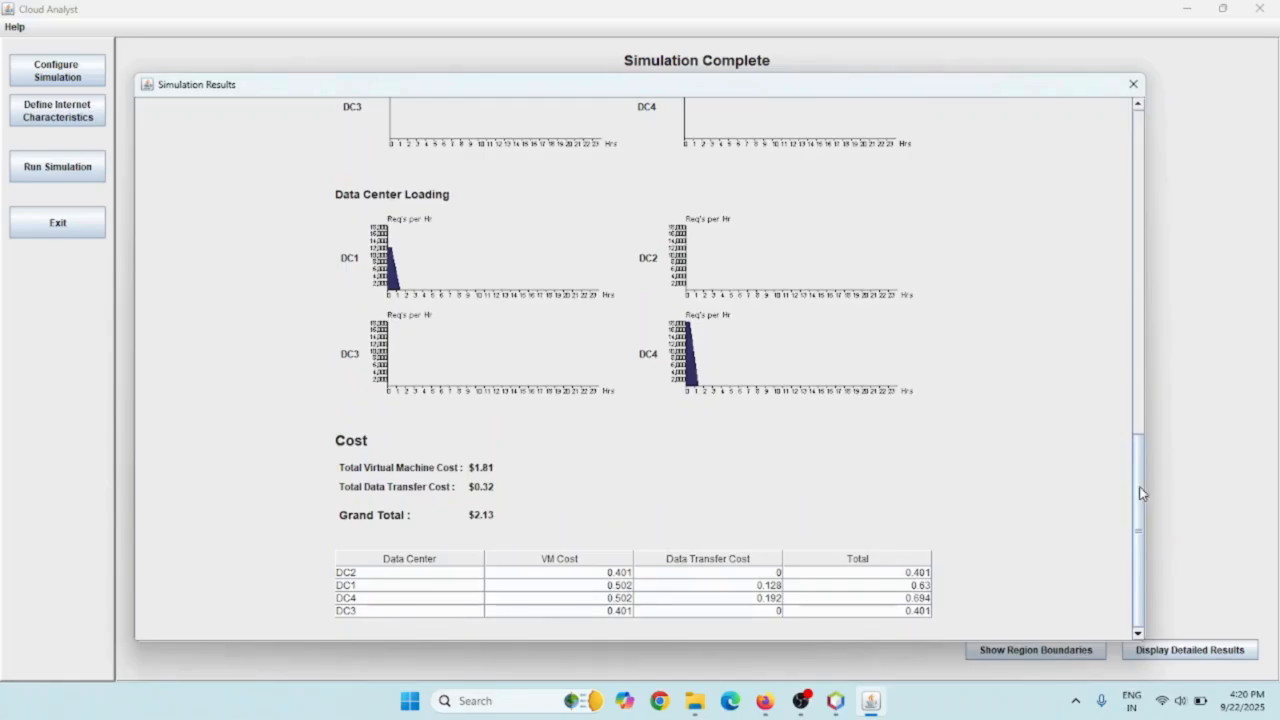
left_click_drag(1145, 492, 1141, 537)
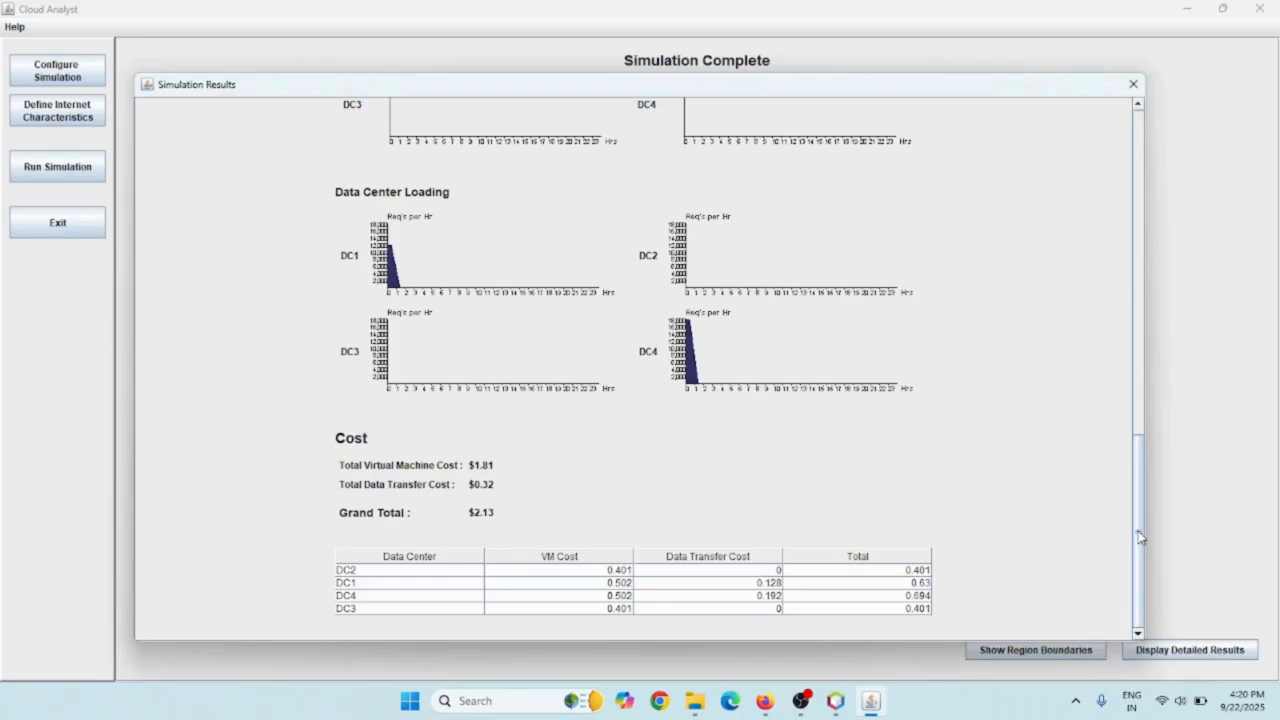
scroll(1037, 371, "up", 2)
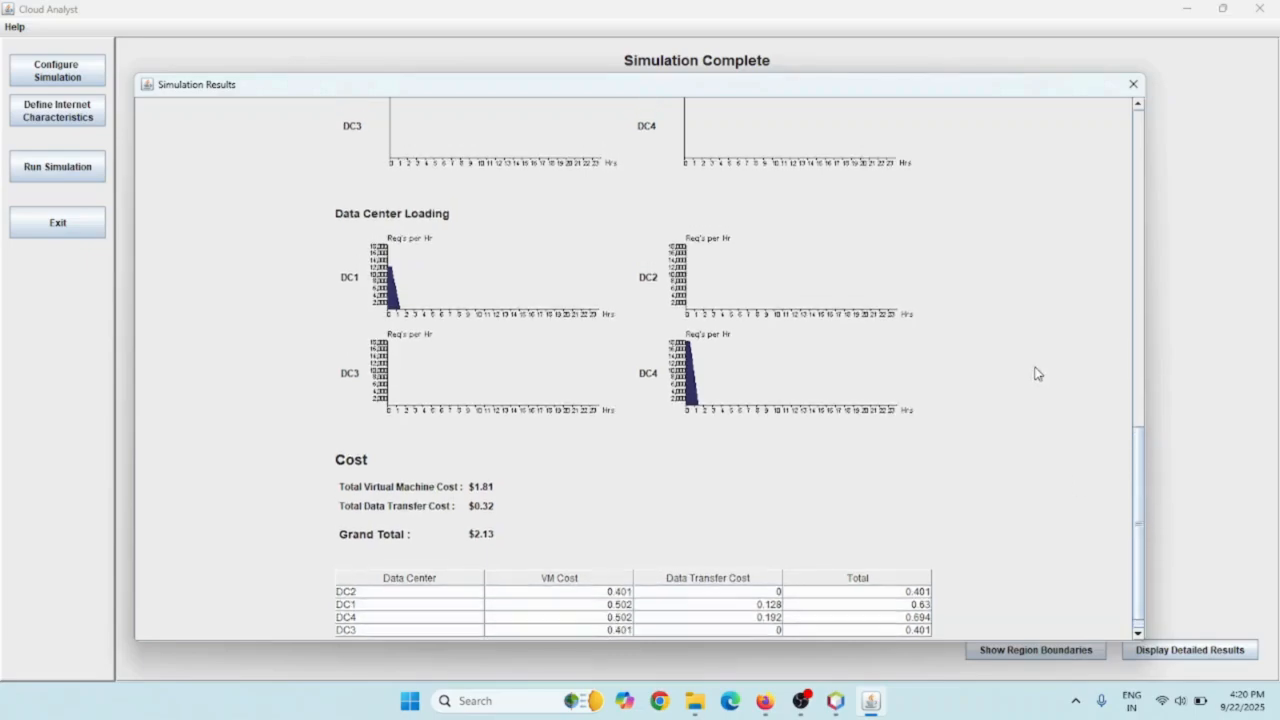
scroll(1037, 373, "up", 3)
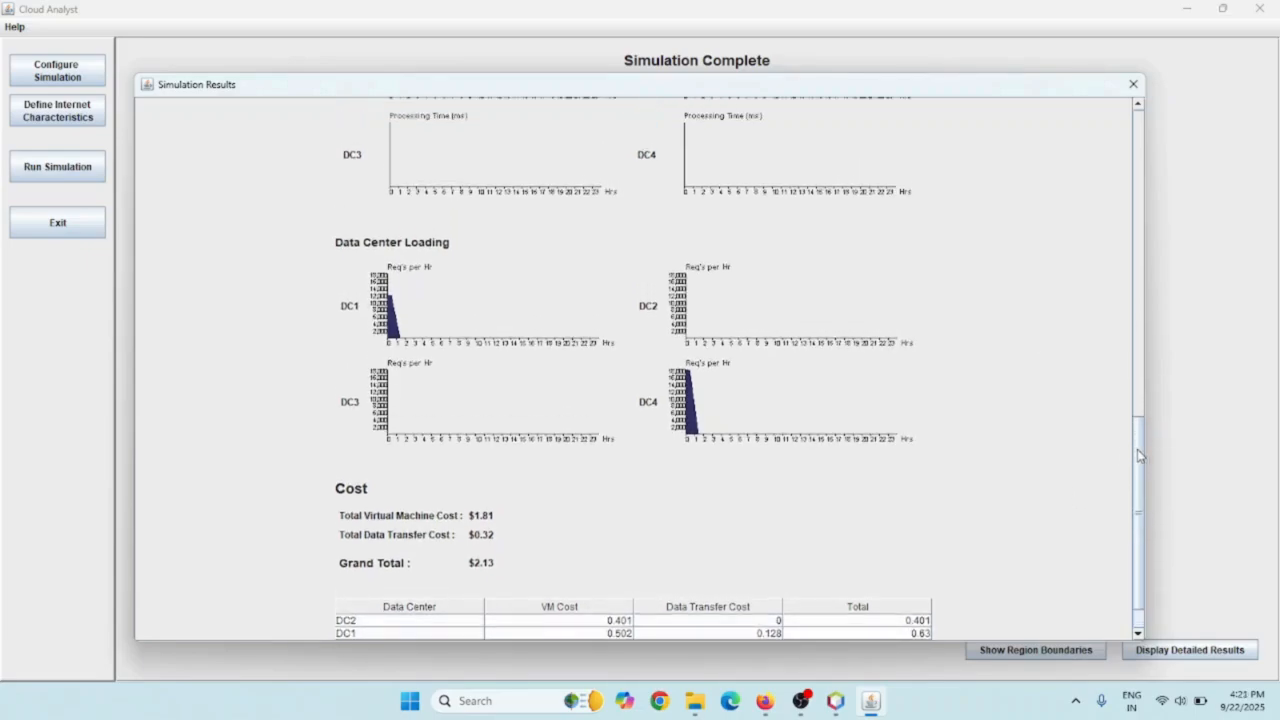
left_click_drag(1138, 455, 1138, 132)
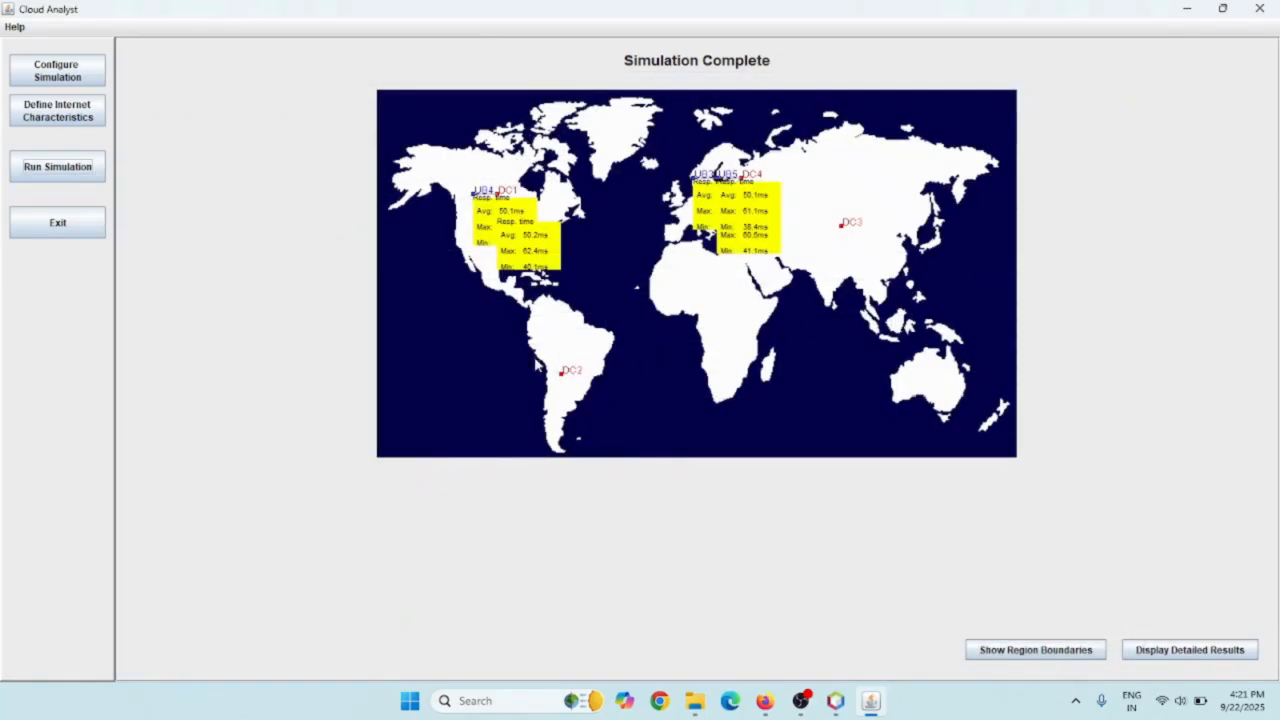
- Reopen the simulation configuration, view the load balancing policy options and close the configuration
left_click(70, 78)
left_click(472, 385)
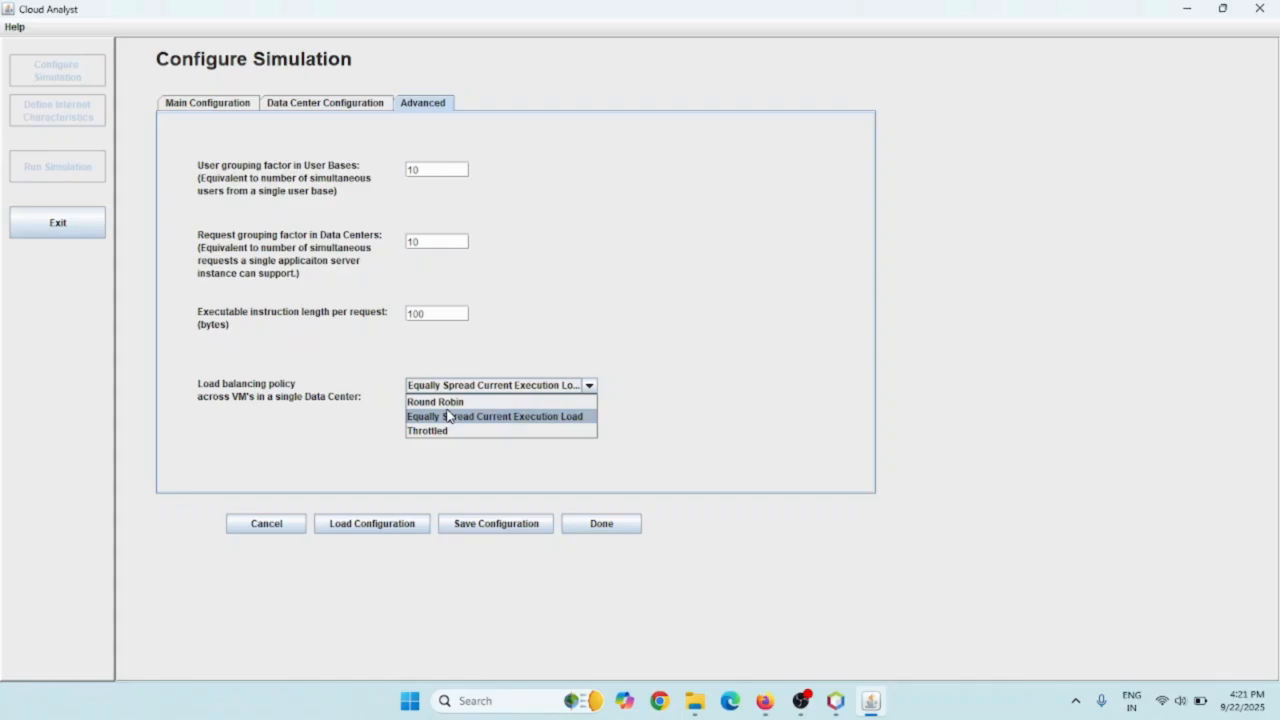
left_click(586, 528)
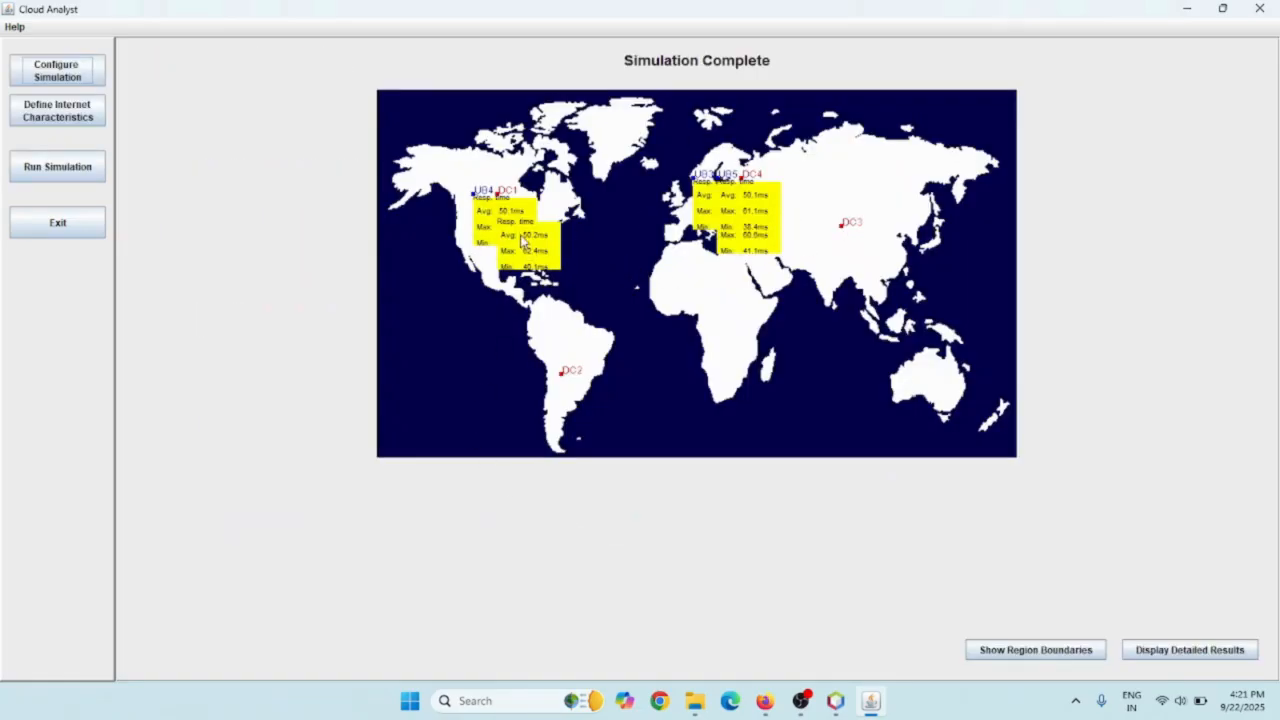